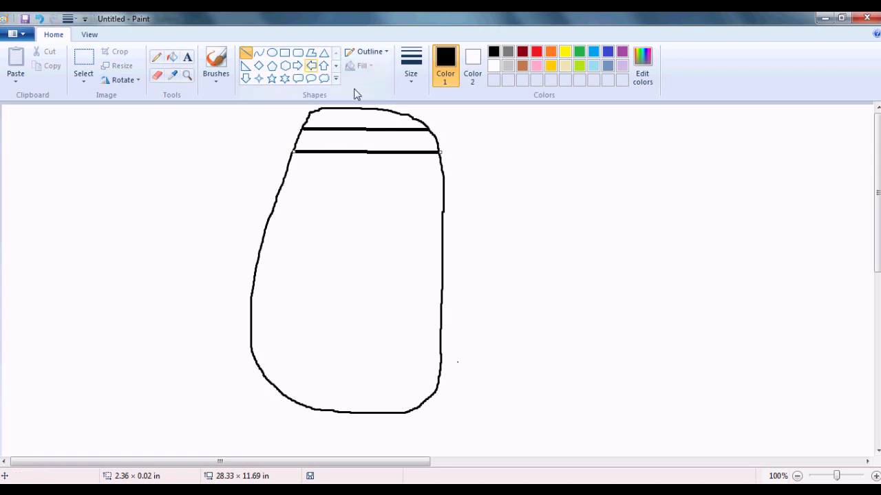
Draw the upper headband tail beside the head using two curves about 0.8 in wide, and close its end with a short line
left_click_drag(434, 135, 472, 109)
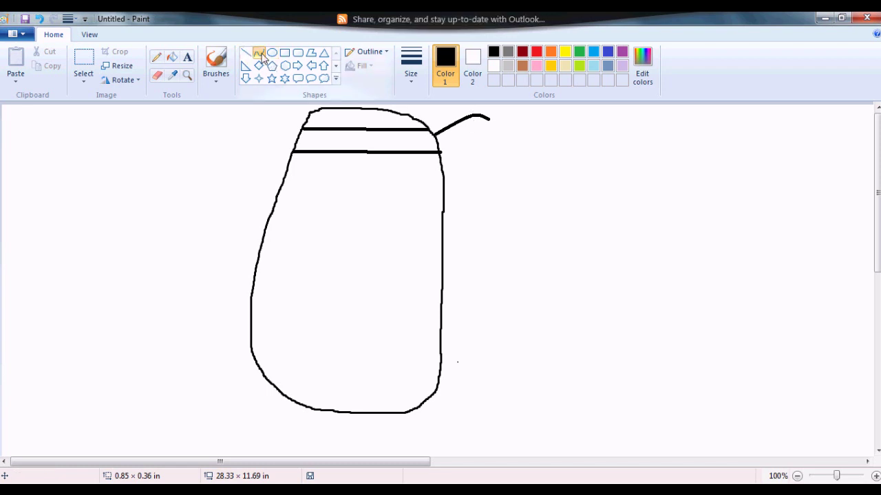
mouse_move(485, 126)
left_mouse_down()
mouse_move(436, 140)
mouse_move(459, 128)
left_mouse_up()
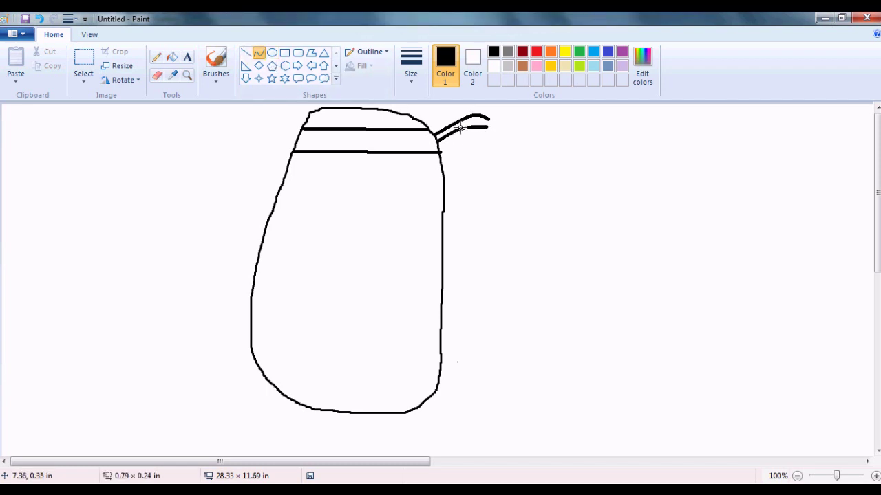
left_click(246, 53)
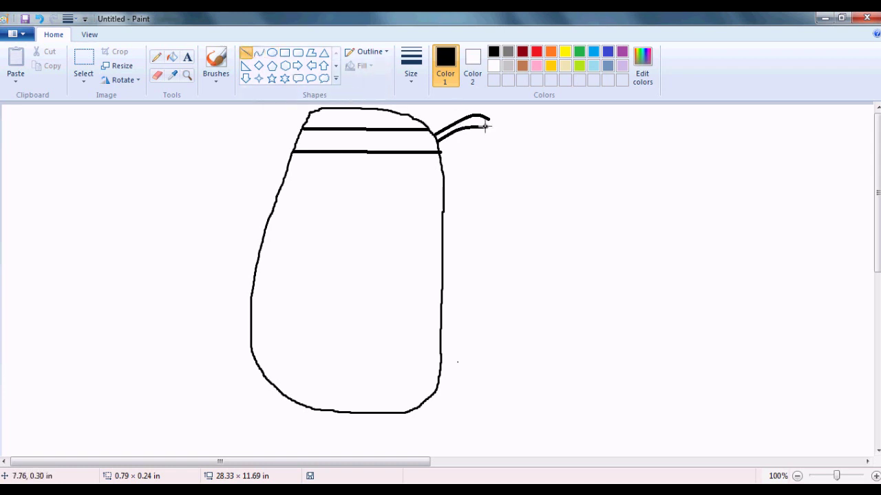
left_click_drag(486, 120, 486, 116)
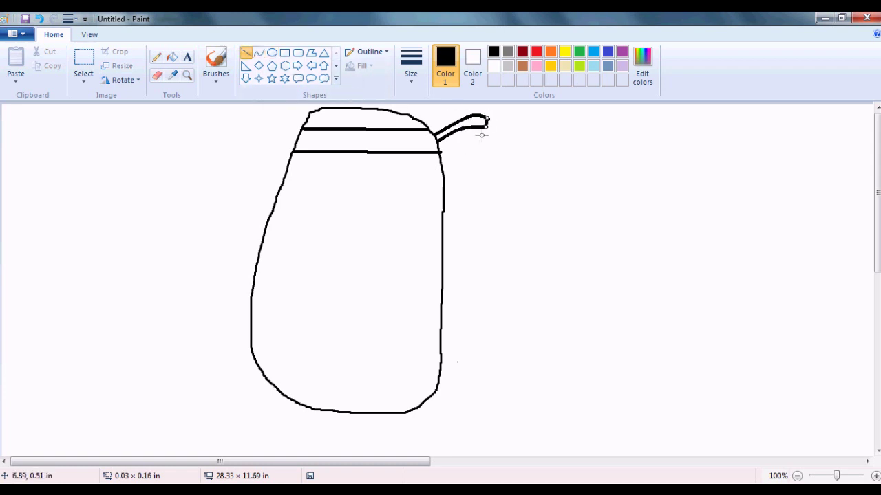
Draw a second headband tail below the first using two upturned curves about 0.8 in wide, closed by a short line
left_click(258, 52)
mouse_move(438, 149)
left_mouse_down()
mouse_move(492, 139)
mouse_move(486, 153)
left_mouse_up()
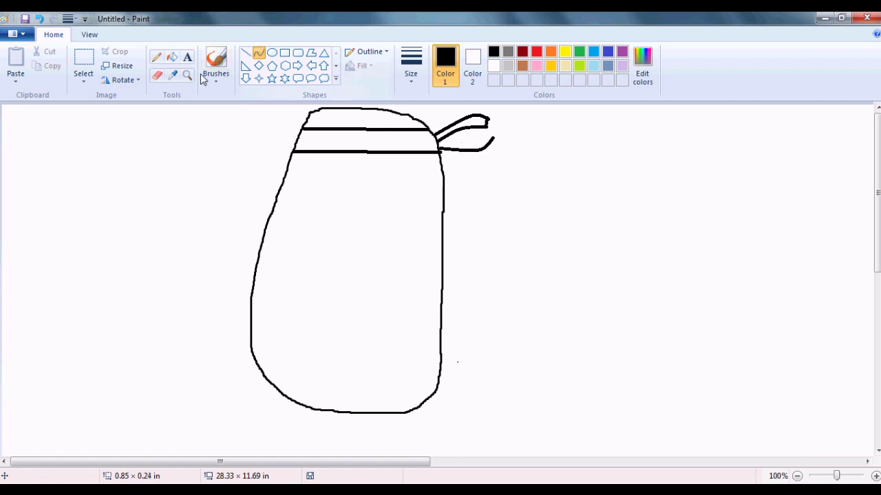
left_click_drag(438, 143, 483, 142)
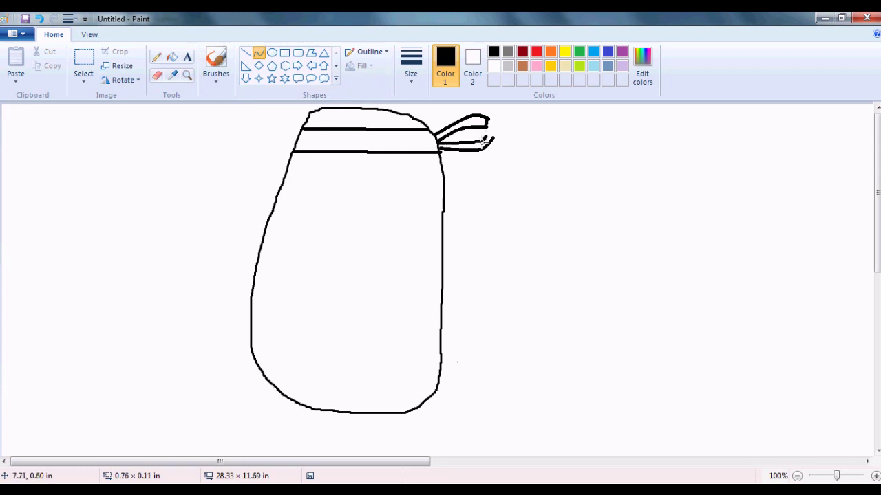
left_click(245, 52)
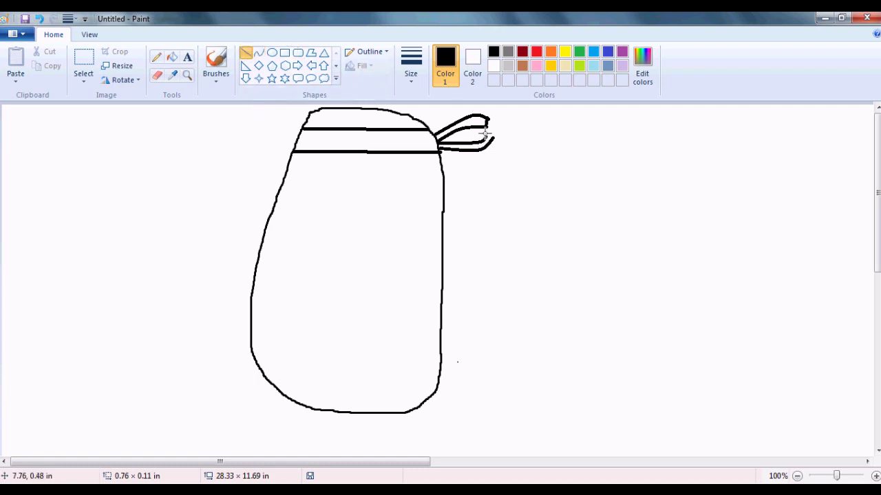
left_click_drag(487, 137, 491, 137)
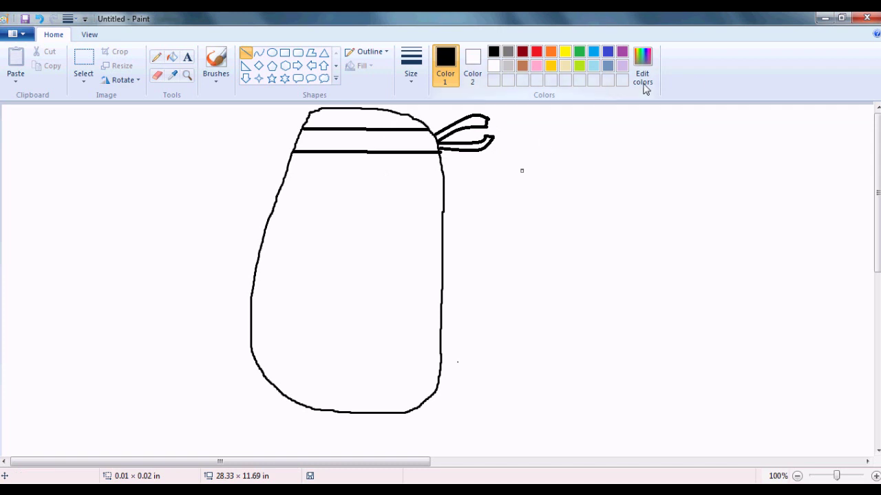
Select the stray black dot below the headband tails and cut it from the canvas
left_click(525, 151)
left_click(84, 61)
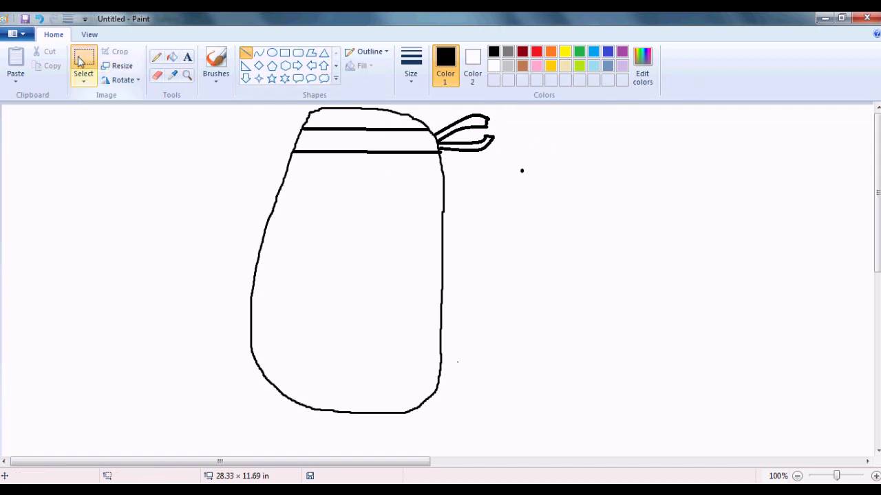
left_click_drag(508, 165, 549, 178)
left_click(48, 52)
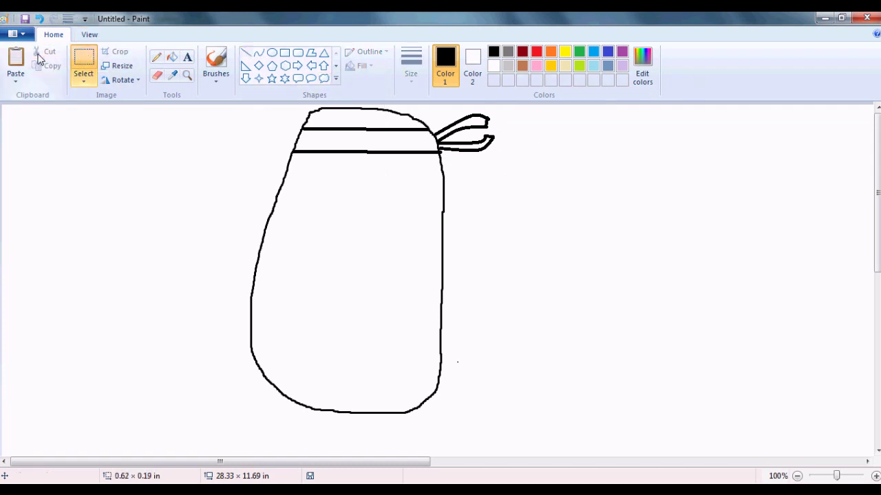
Brush two eye outlines inside the headband and add an ellipse pupil of about 0.05 × 0.03 in to each
left_click(215, 69)
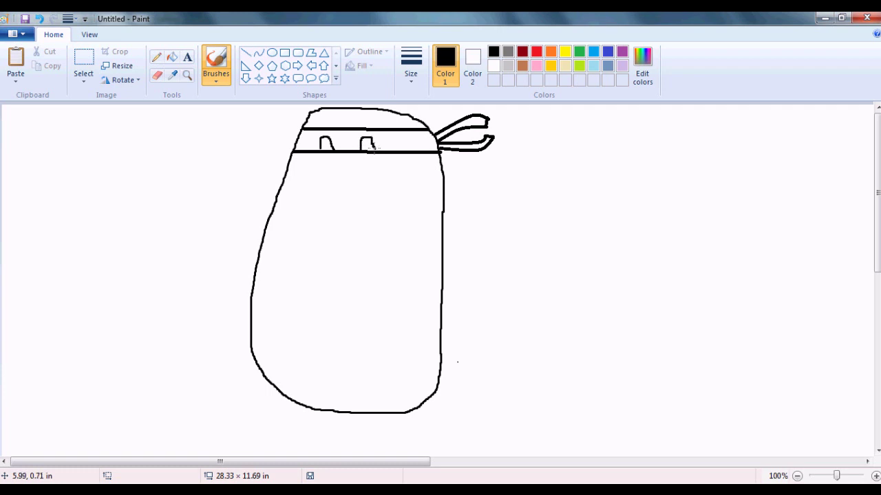
left_click(875, 475)
left_click(875, 475)
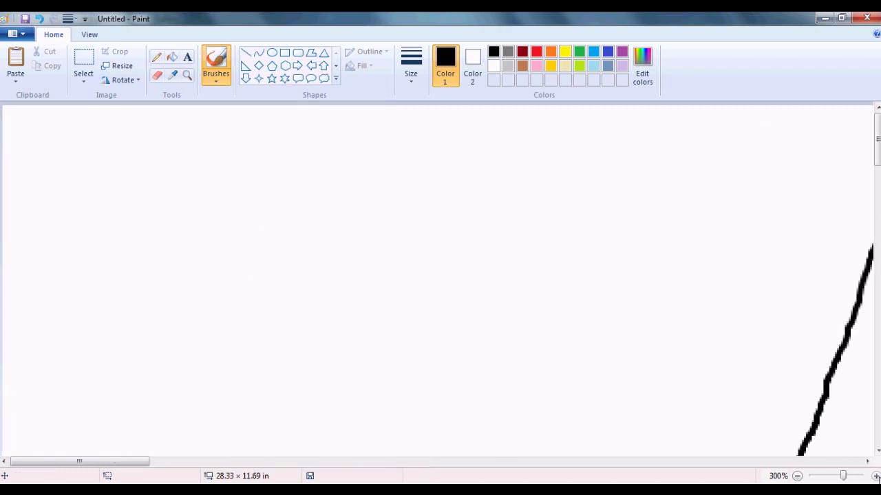
left_click_drag(114, 462, 205, 461)
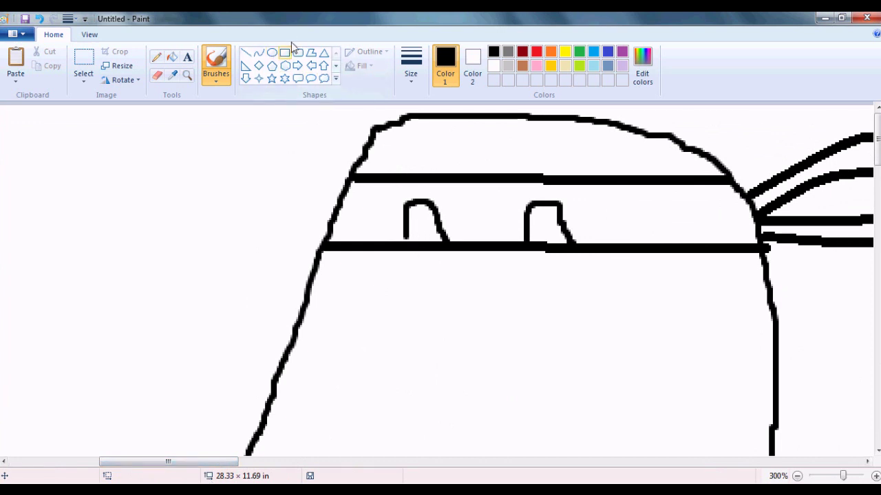
left_click(271, 52)
left_click_drag(417, 230, 420, 232)
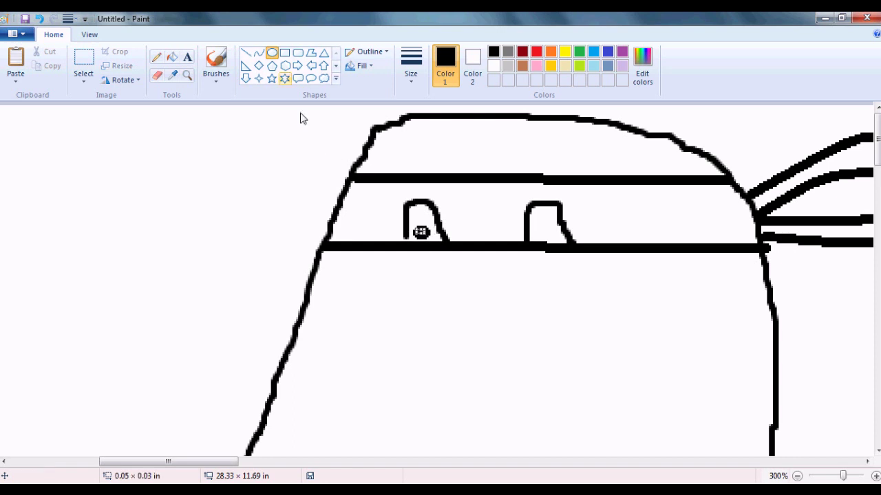
left_click(259, 53)
left_click(272, 53)
left_click_drag(539, 231, 544, 232)
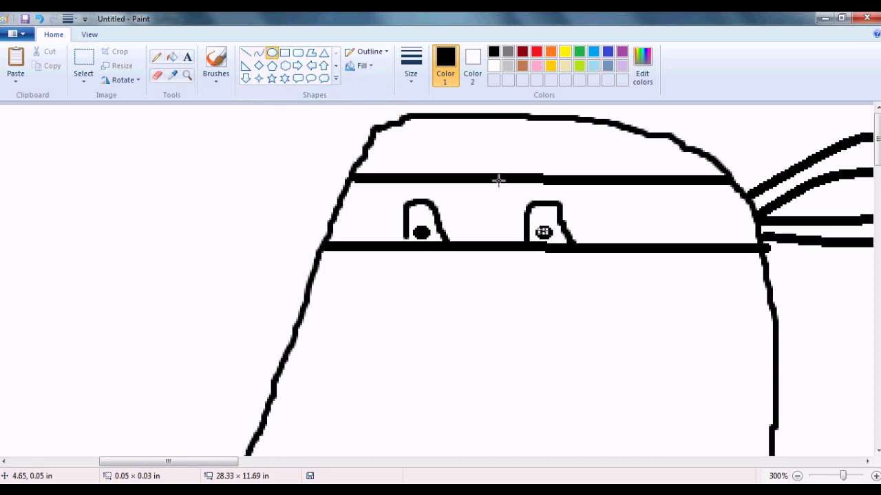
Erase the centres of both pupils using the smallest eraser size
left_click(156, 76)
left_click(411, 65)
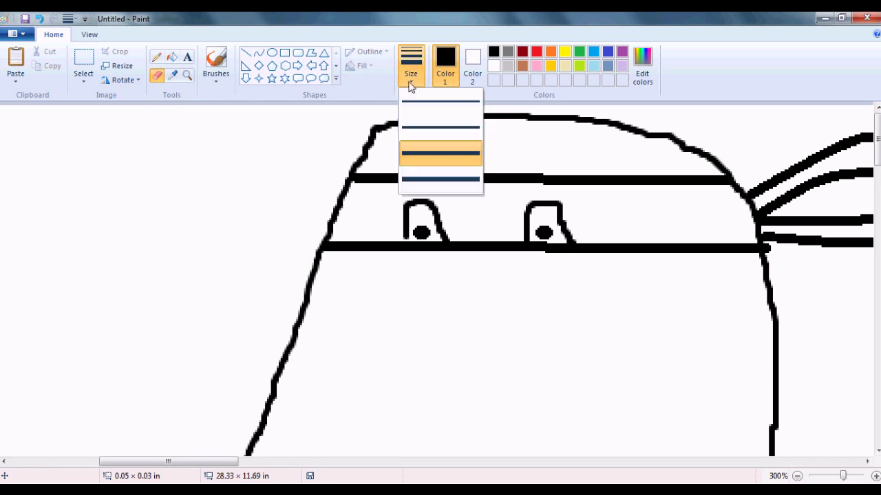
left_click(419, 108)
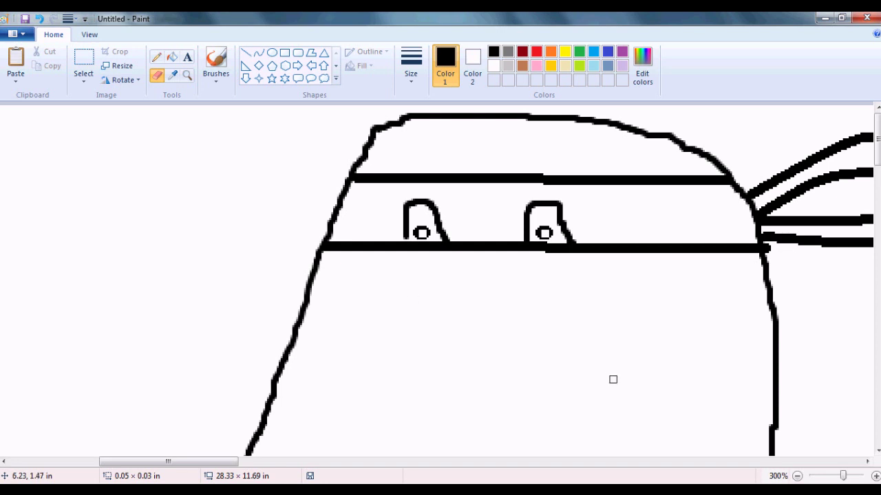
Redraw the left eye's pupil as an ellipse of about 0.05 × 0.05 in and erase its centre
left_click(796, 476)
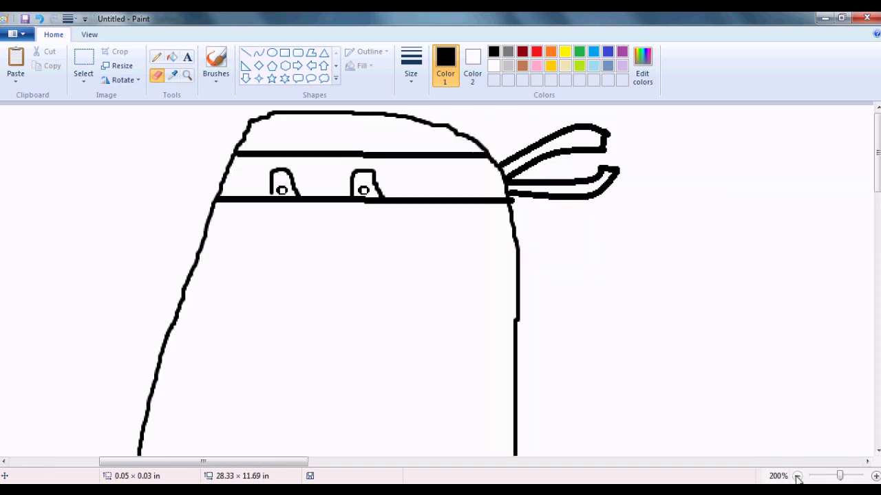
left_click(876, 476)
left_click(876, 476)
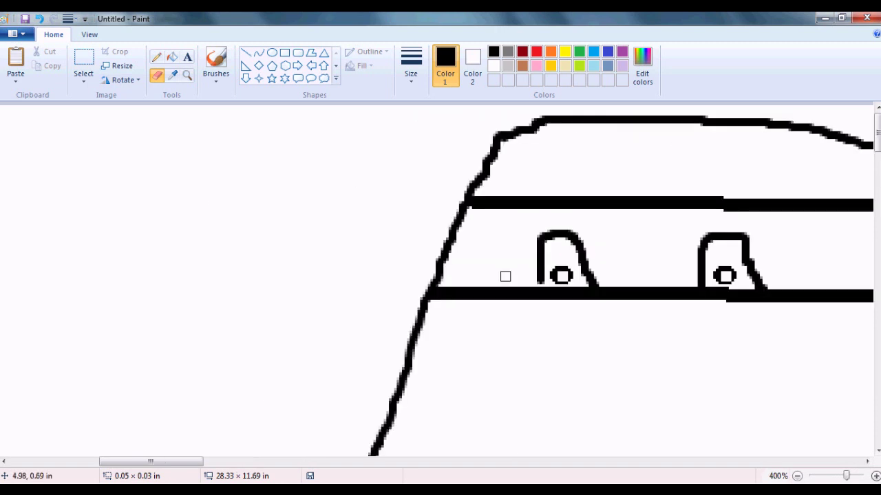
left_click(272, 54)
left_click_drag(552, 267, 561, 276)
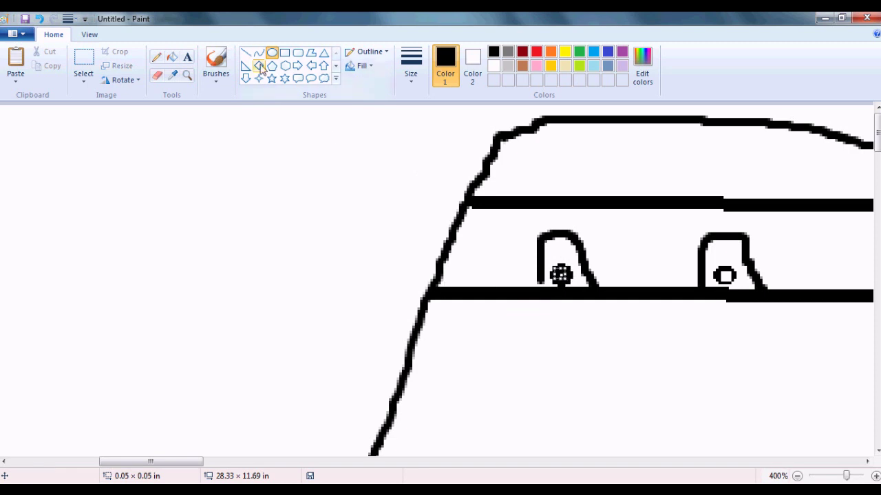
left_click(156, 75)
left_click(561, 275)
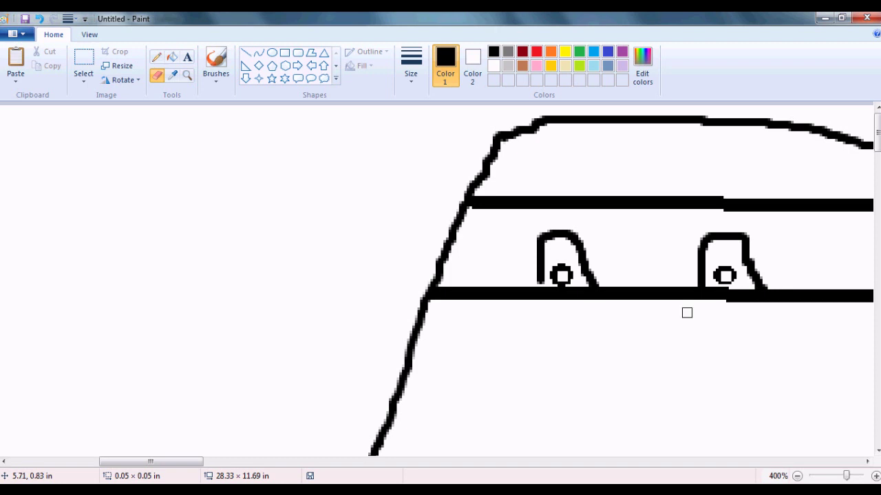
Redraw the right eye's pupil as an ellipse of about 0.04 × 0.05 in and erase its centre
left_click(272, 53)
left_click_drag(717, 268, 726, 280)
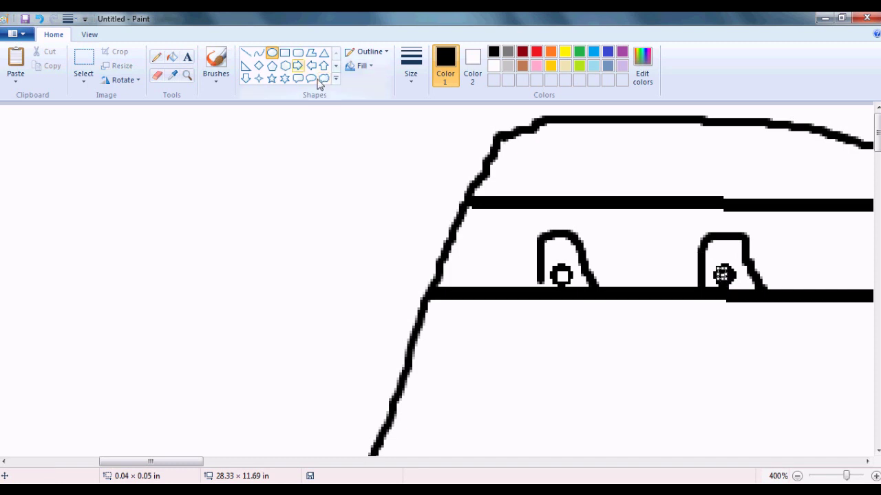
left_click(157, 75)
left_click(411, 65)
left_click(440, 128)
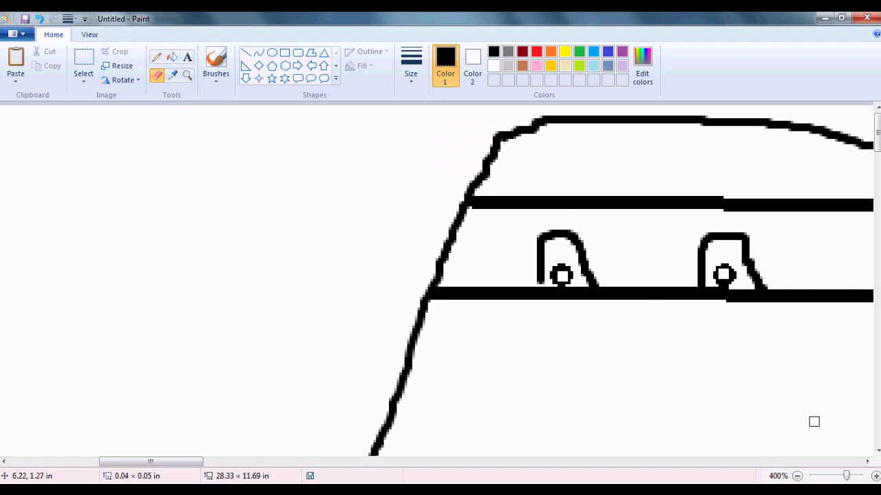
Draw a wide horizontal oval for the mouth below the headband, centred under the eyes
left_click(797, 475)
left_click(797, 476)
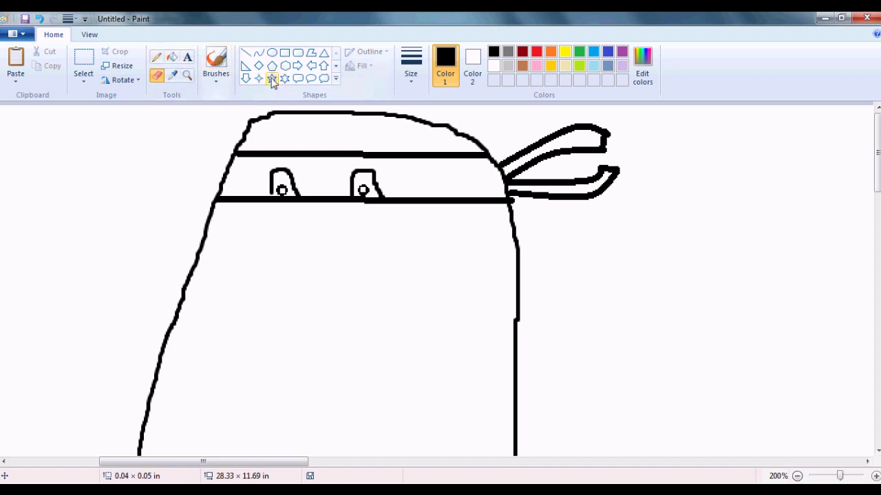
left_click(273, 53)
left_click_drag(276, 241, 412, 303)
left_click(145, 258)
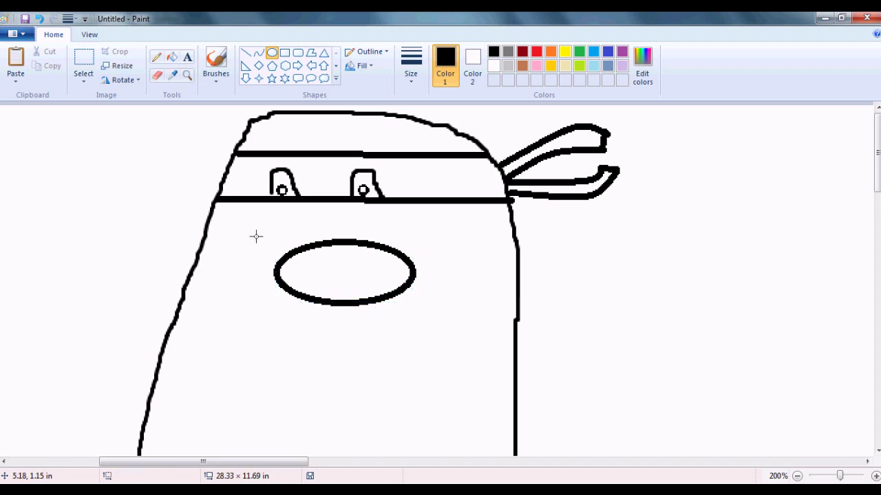
Add a short slanted line of about 0.14 × 0.18 in inside the oval and erase the oval's lower-left edge
left_click(246, 53)
left_click_drag(330, 298, 313, 282)
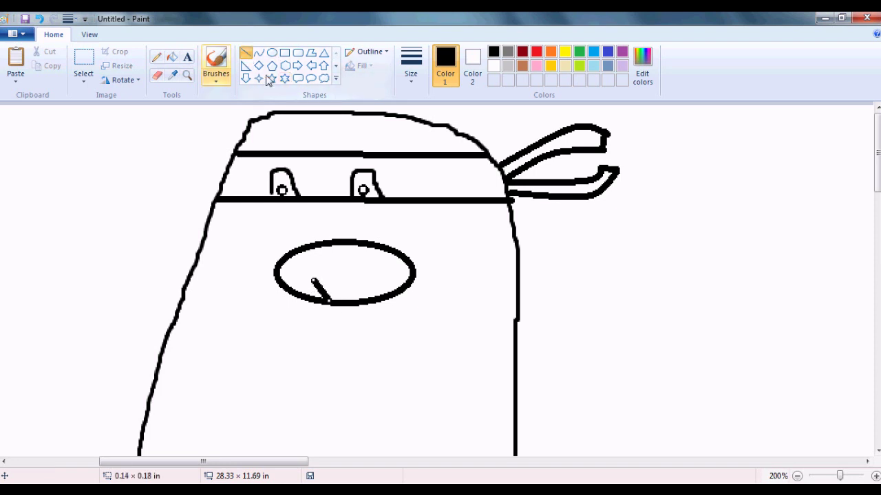
left_click(156, 75)
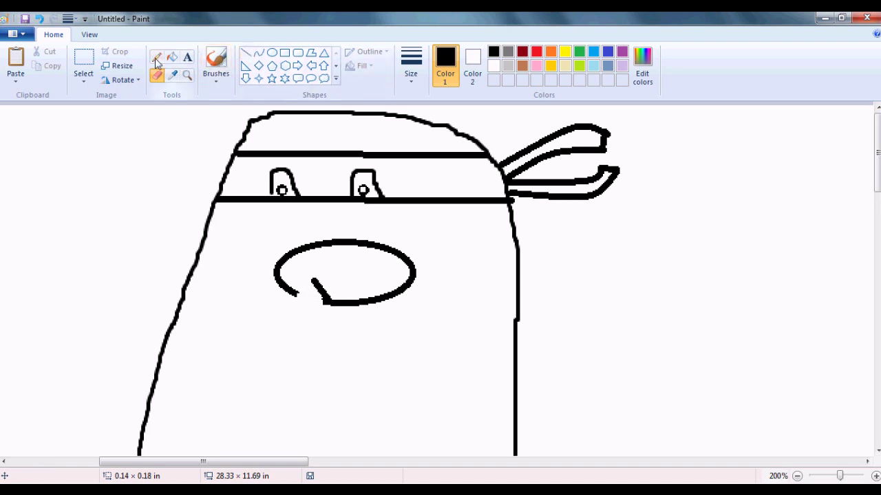
left_click(246, 56)
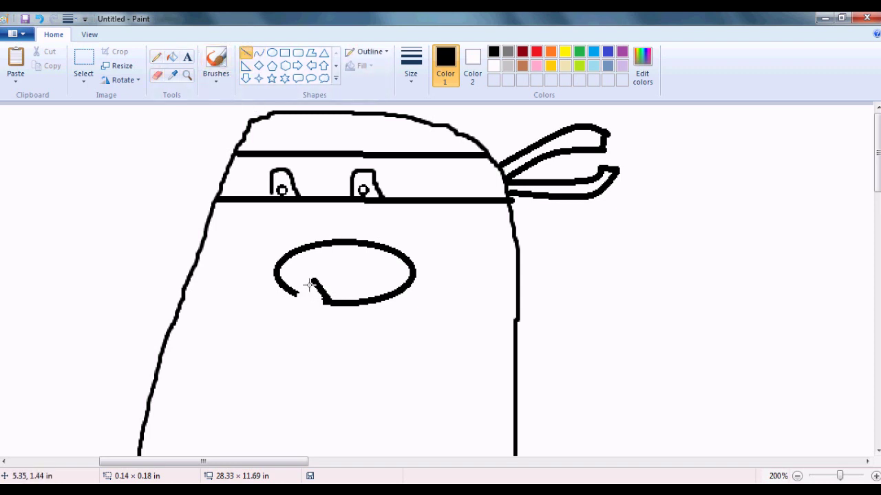
left_click_drag(296, 292, 313, 302)
right_click(313, 303)
left_click(320, 308)
left_click(157, 76)
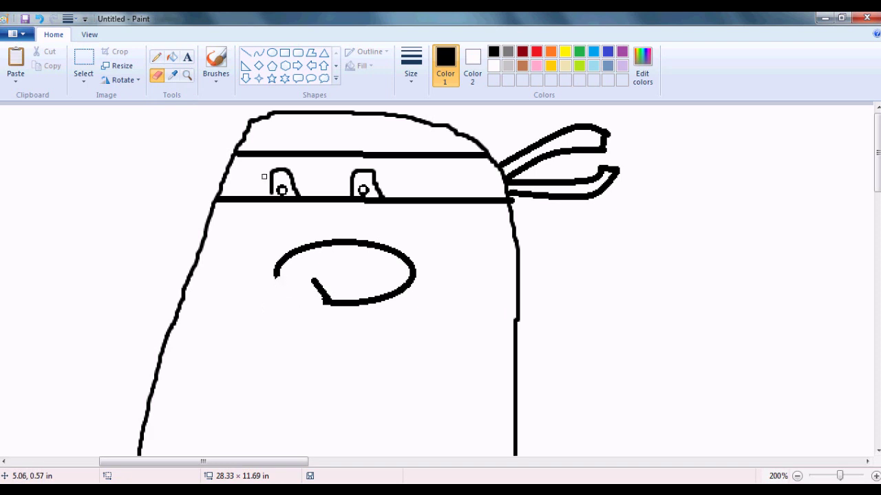
left_click(216, 63)
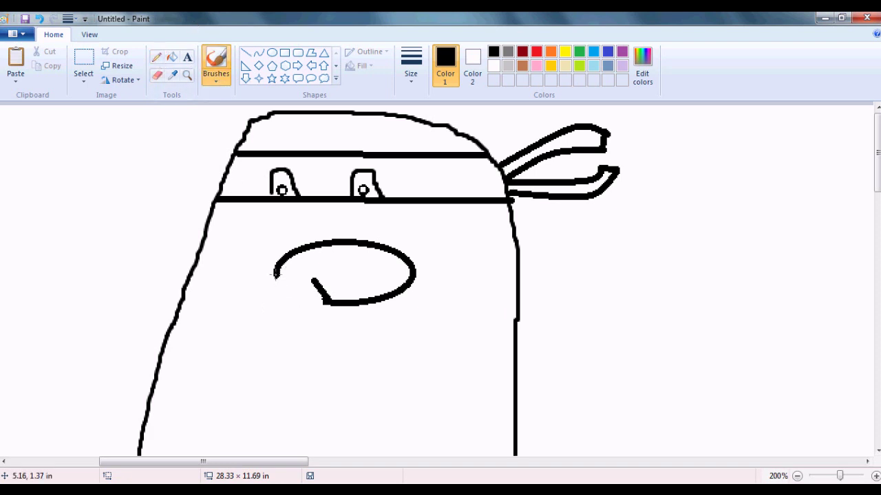
left_click(411, 65)
left_click(431, 163)
left_click_drag(278, 279, 286, 298)
left_click(38, 18)
Brush a new lower-left edge on the oval with the second-thinnest size, joining it to the slanted line
left_click(413, 72)
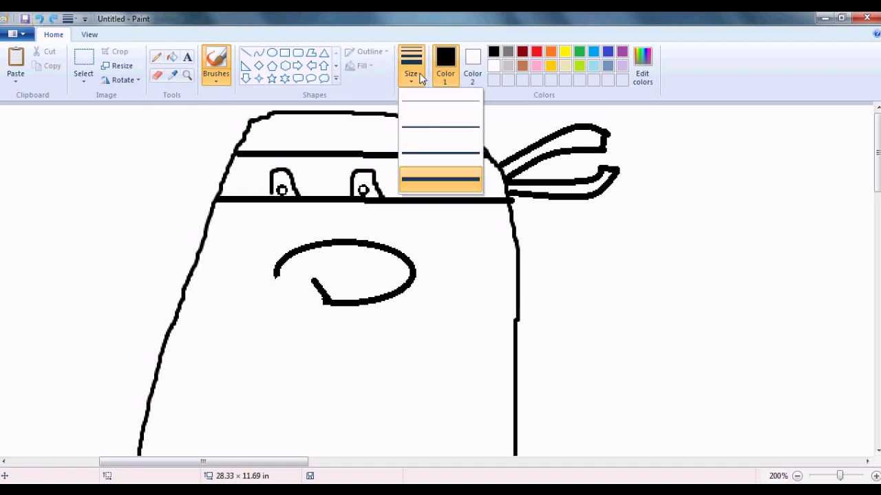
left_click(428, 136)
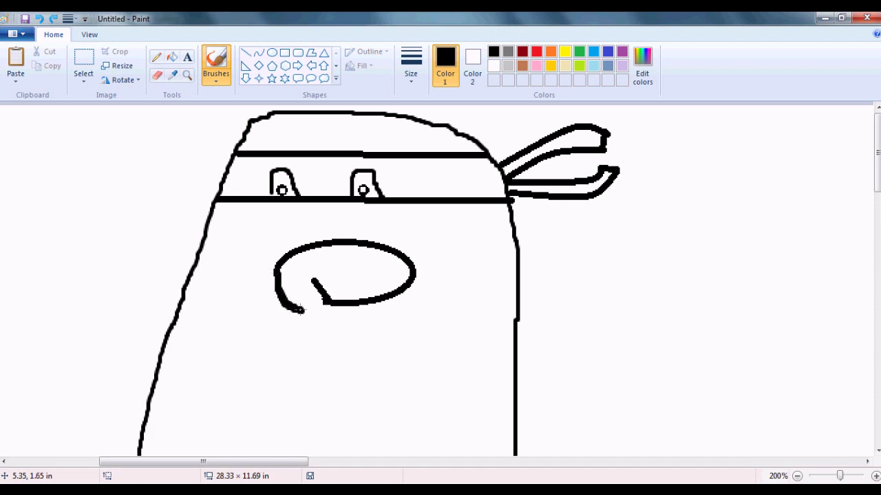
left_click(395, 351)
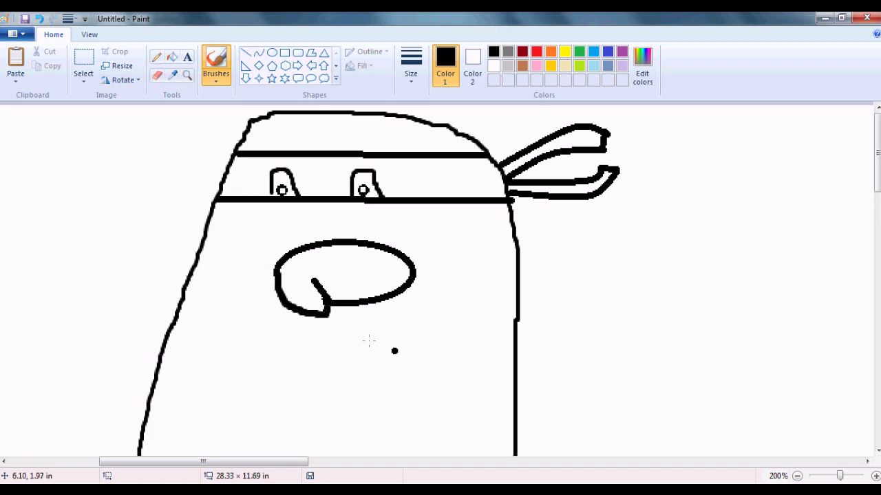
Undo the stray dot, the brushed edge, the erasures, the slanted line and the mouth oval
left_click(40, 18)
left_click(39, 18)
left_click(40, 19)
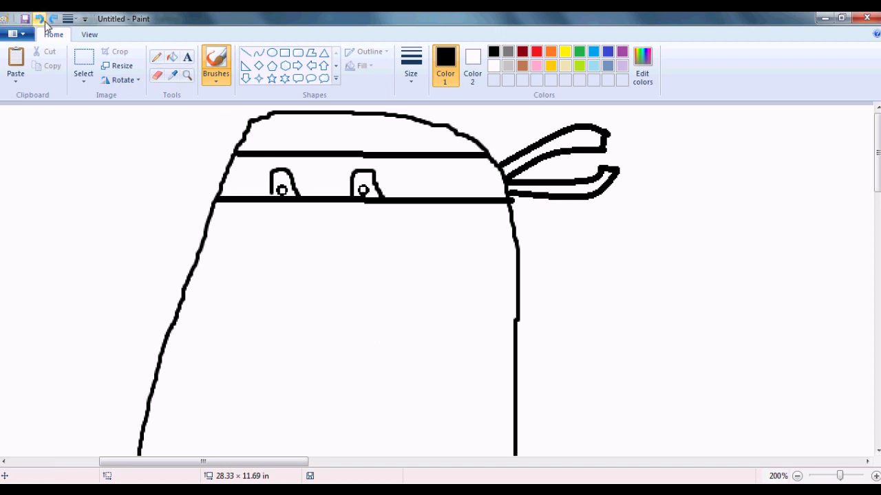
left_click(39, 18)
scroll(878, 165, "up", 2, "ctrl")
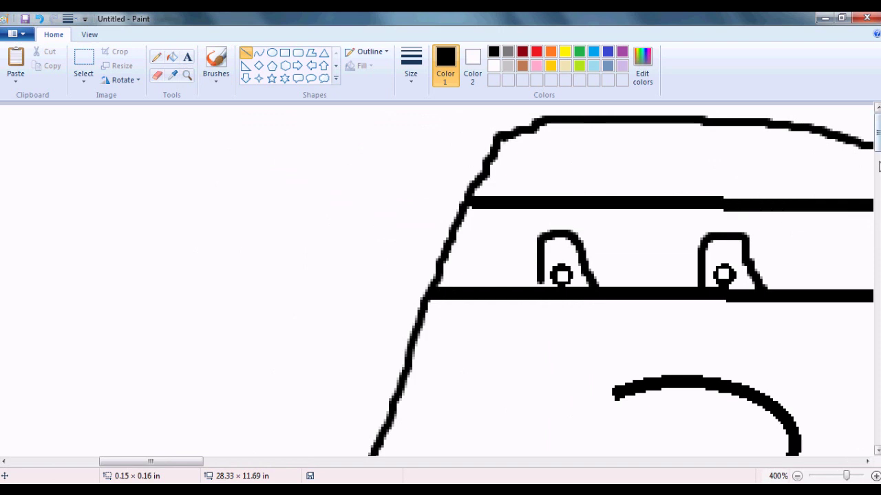
Undo the erasures on the mouth's left side to restore the full oval
scroll(878, 165, "down", 3)
left_click_drag(178, 461, 157, 461)
scroll(542, 412, "up", 4, "ctrl")
left_click_drag(877, 137, 877, 160)
key("ctrl+z")
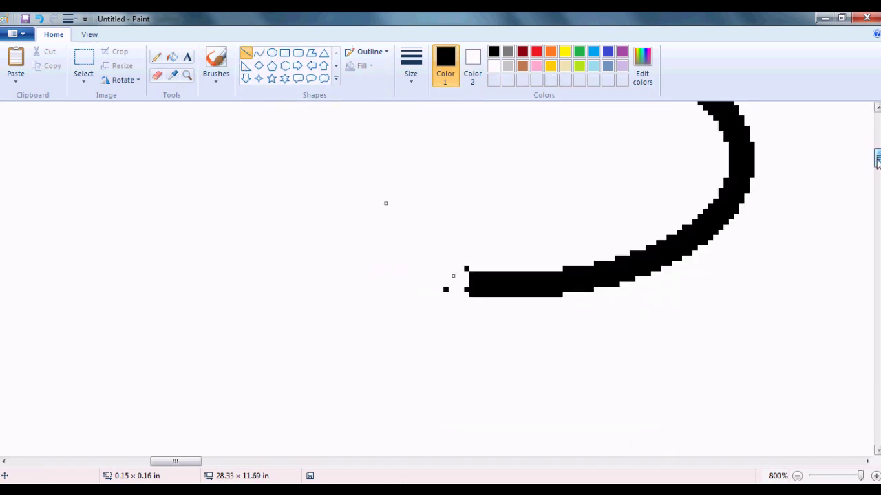
left_click(42, 20)
left_click(43, 20)
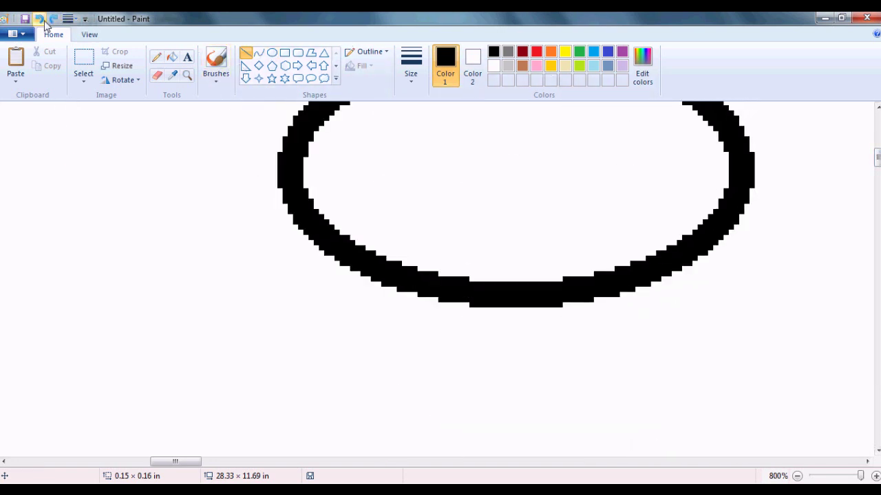
left_click_drag(876, 147, 877, 138)
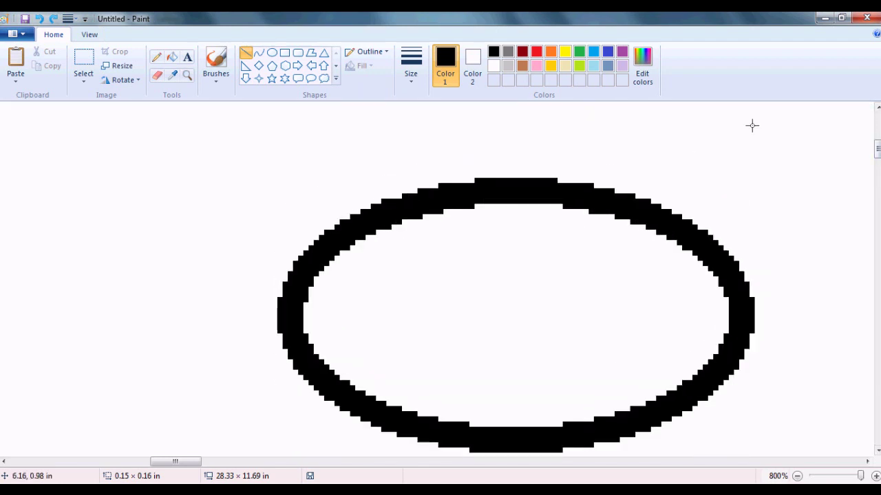
left_click(53, 20)
left_click(54, 20)
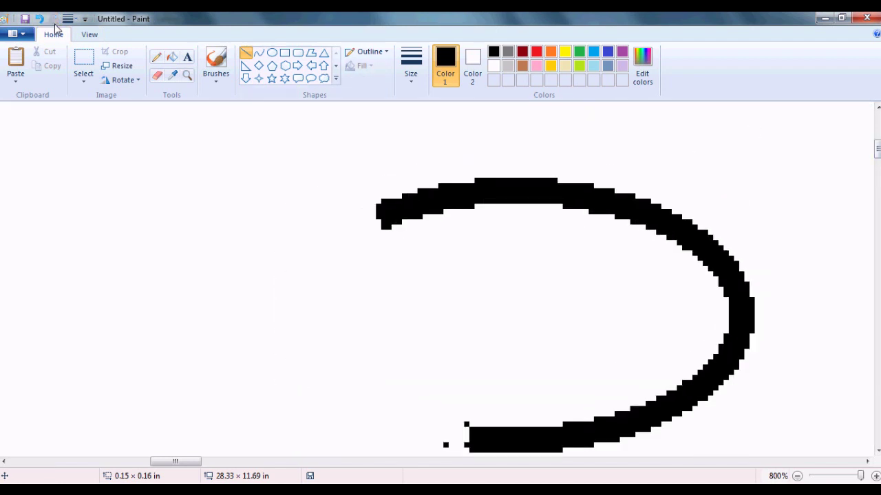
left_click(41, 21)
left_click(42, 22)
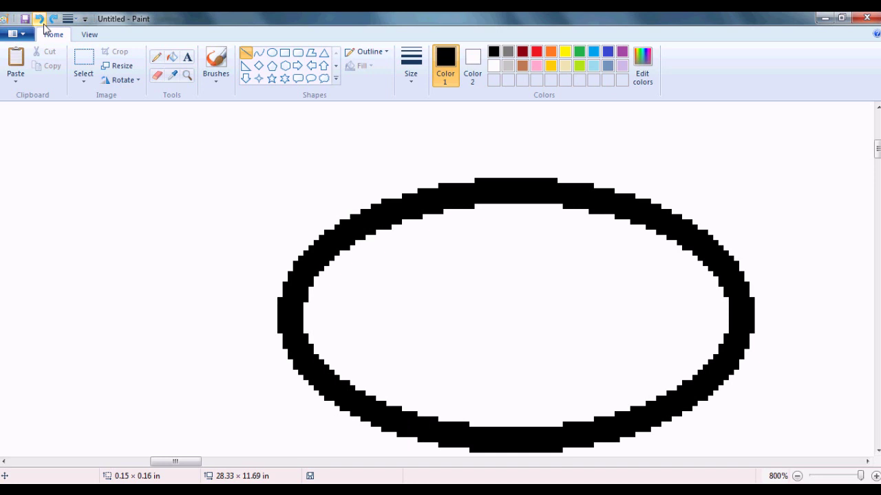
Erase the mouth oval's left part and add a thick slanted line of about 0.14 × 0.16 in at its lower end
left_click(157, 75)
mouse_move(468, 224)
left_mouse_down()
mouse_move(458, 183)
mouse_move(458, 214)
mouse_move(443, 178)
mouse_move(422, 194)
mouse_move(417, 214)
mouse_move(397, 199)
mouse_move(359, 209)
mouse_move(381, 199)
mouse_move(318, 271)
mouse_move(313, 255)
mouse_move(319, 282)
mouse_move(292, 313)
mouse_move(308, 317)
mouse_move(308, 396)
mouse_move(412, 390)
mouse_move(406, 411)
mouse_move(423, 422)
mouse_move(427, 406)
mouse_move(397, 442)
mouse_move(438, 428)
mouse_move(417, 431)
left_mouse_up()
left_click(246, 55)
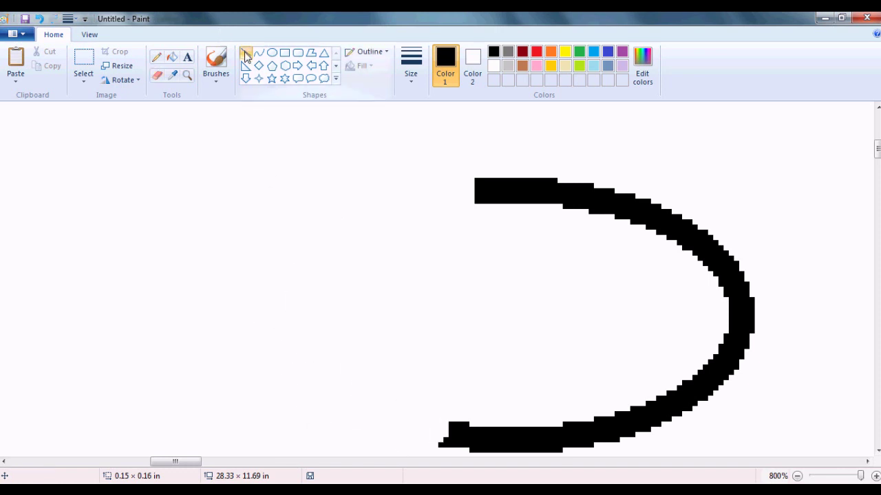
left_click(410, 77)
left_click(441, 152)
mouse_move(449, 433)
left_mouse_down()
mouse_move(431, 426)
mouse_move(380, 358)
left_mouse_up()
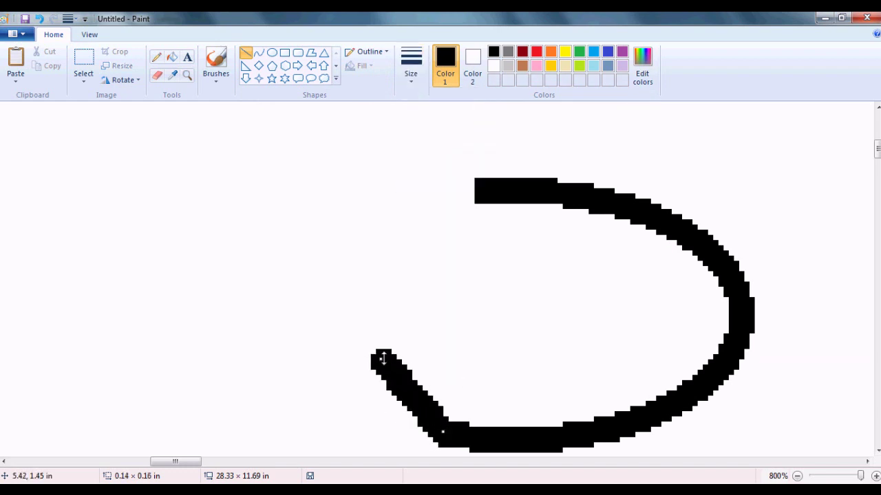
Brush a new curved left edge from the oval's upper end around to the slanted line's base, undoing the stray dot
left_click(210, 65)
left_click(408, 77)
left_click(428, 150)
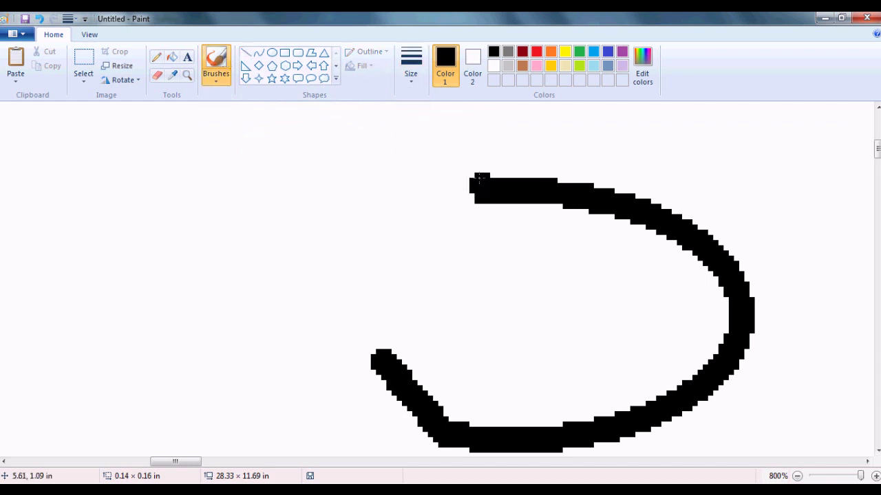
mouse_move(480, 190)
left_mouse_down()
mouse_move(397, 201)
mouse_move(317, 249)
mouse_move(305, 342)
left_mouse_up()
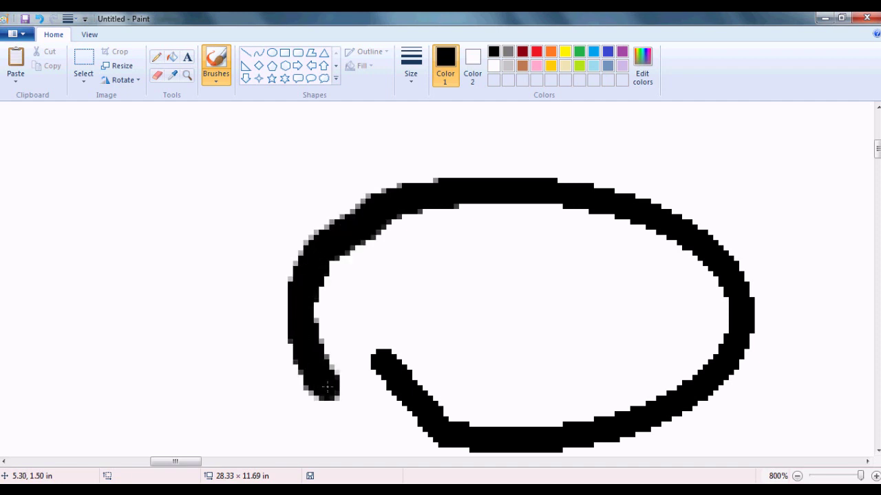
left_click_drag(328, 389, 359, 431)
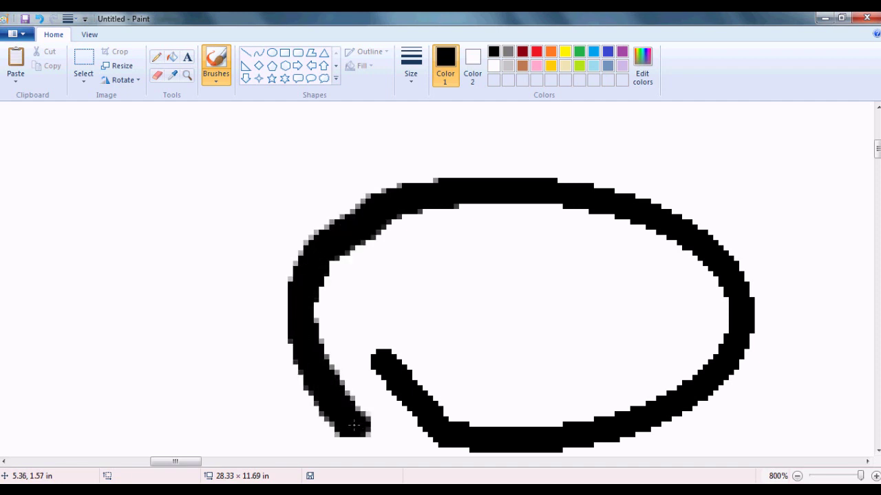
scroll(434, 388, "down", 2)
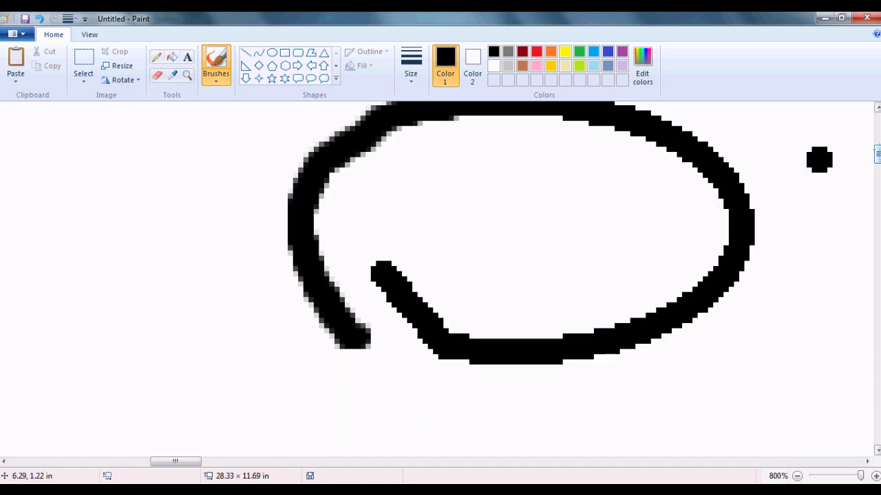
key("ctrl+z")
mouse_move(345, 341)
left_mouse_down()
mouse_move(388, 368)
mouse_move(432, 354)
left_mouse_up()
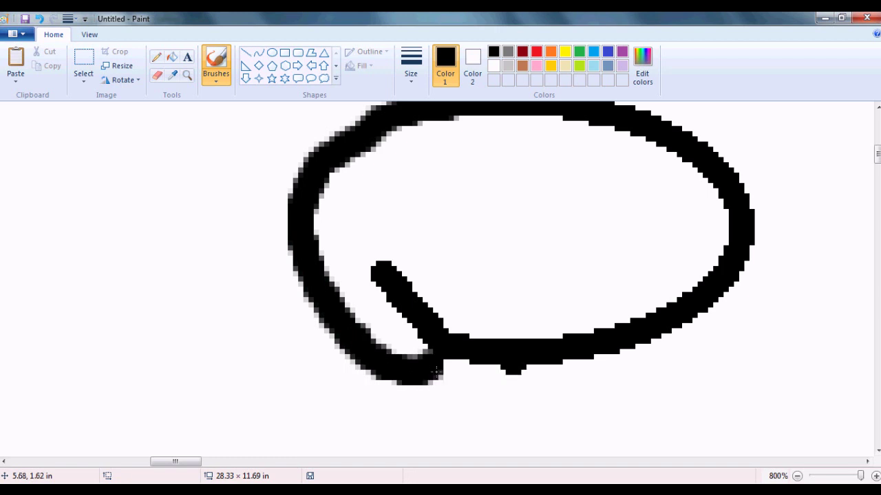
Examine the character's body and the reshaped mouth at reduced magnification
left_click(797, 475)
left_click(796, 475)
left_click(797, 475)
left_click(796, 476)
left_click(797, 476)
left_click(796, 475)
left_click(797, 476)
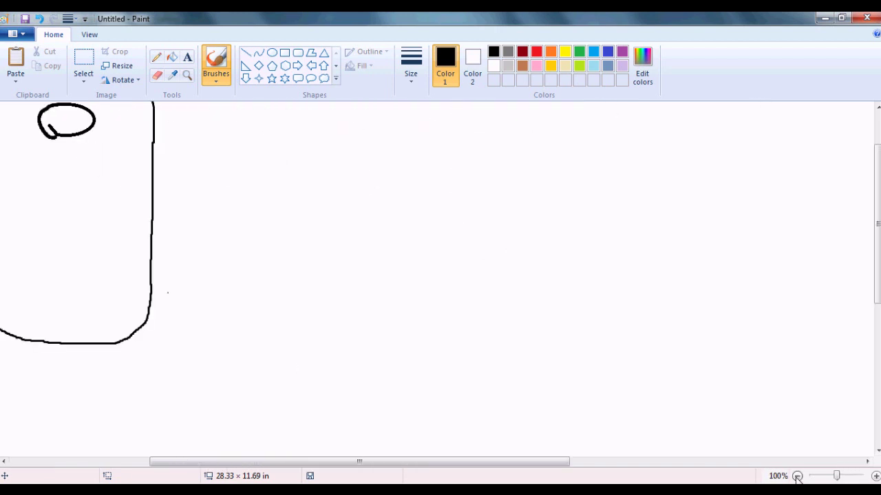
left_click_drag(460, 462, 328, 466)
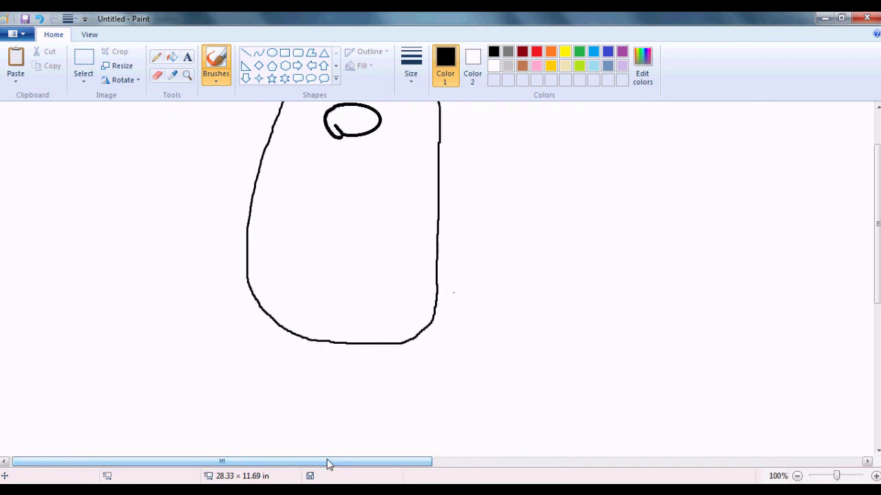
left_click(875, 476)
left_click_drag(874, 207, 872, 180)
left_click_drag(165, 462, 279, 465)
Paste the dark ninja picture from the Downloads folder and place it beside the character as a colour reference
left_click(15, 80)
left_click(43, 110)
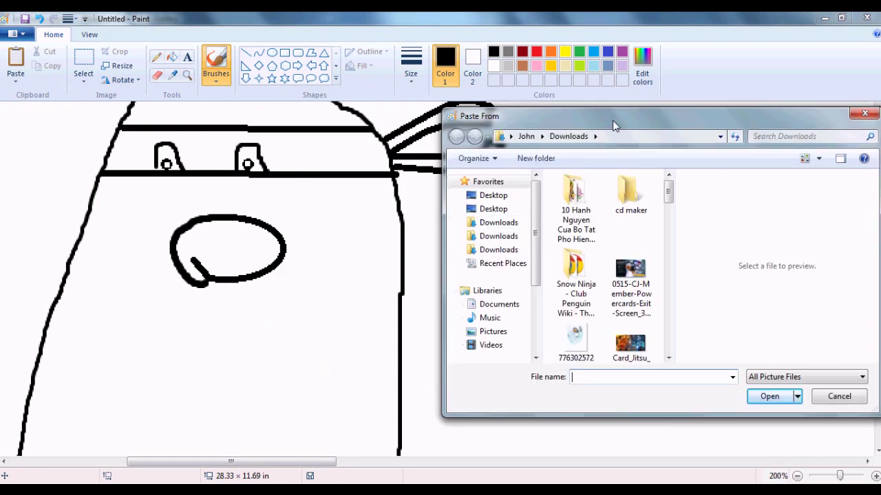
mouse_move(671, 195)
left_mouse_down()
mouse_move(668, 241)
mouse_move(667, 193)
mouse_move(670, 209)
left_mouse_up()
double_click(573, 309)
left_click_drag(876, 158, 865, 269)
left_click_drag(623, 348, 353, 138)
scroll(428, 213, "down", 5)
scroll(861, 171, "up", 8)
left_click_drag(83, 226, 690, 323)
scroll(867, 161, "up", 3)
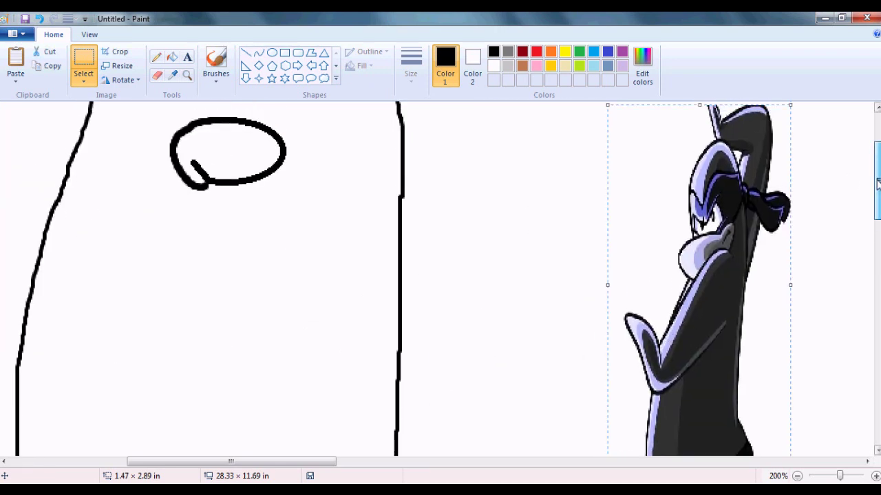
scroll(867, 162, "down", 1)
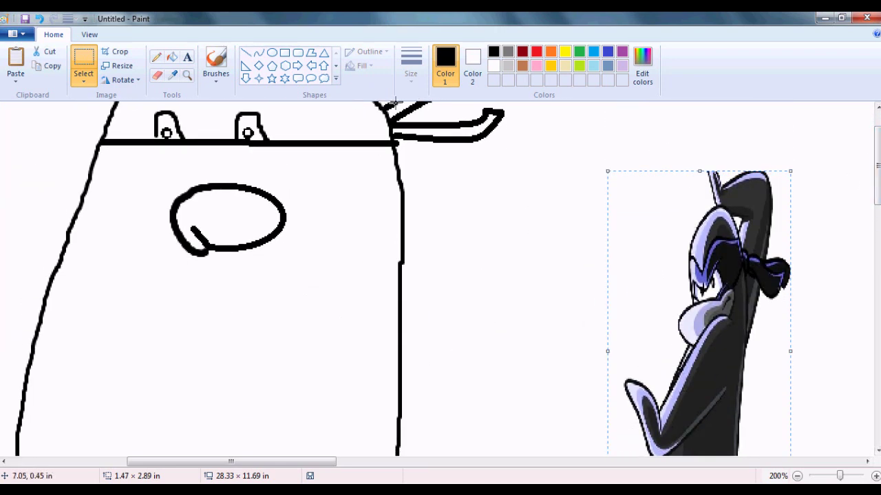
Try to fill the headband with the near-black sampled from the reference ninja's headband
left_click(172, 74)
left_click(736, 253)
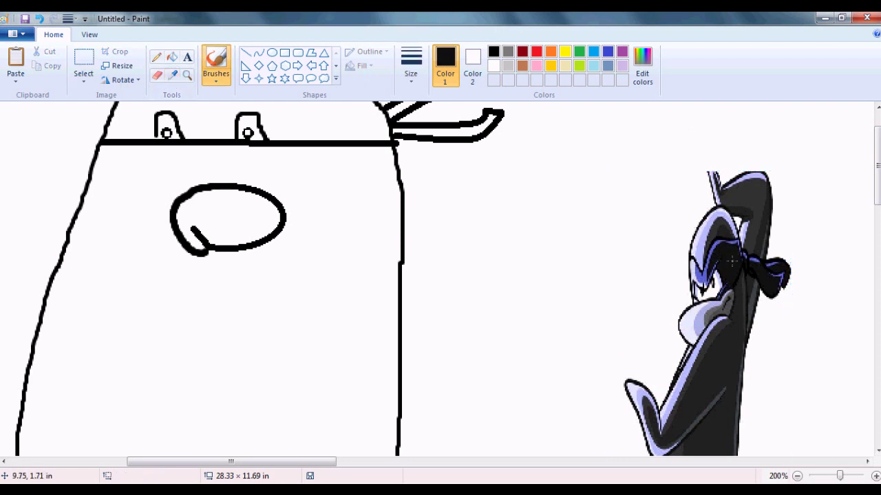
left_click(172, 56)
left_click(319, 111)
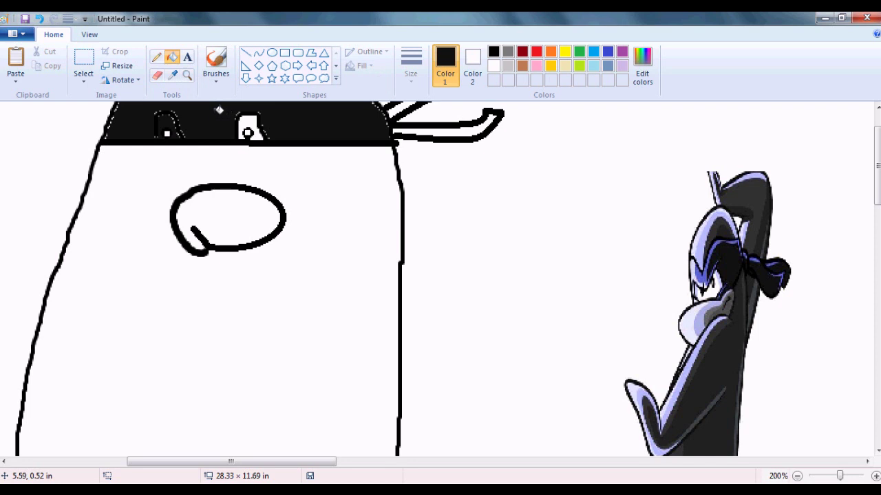
key("ctrl+z")
key("ctrl+y")
key("ctrl+z")
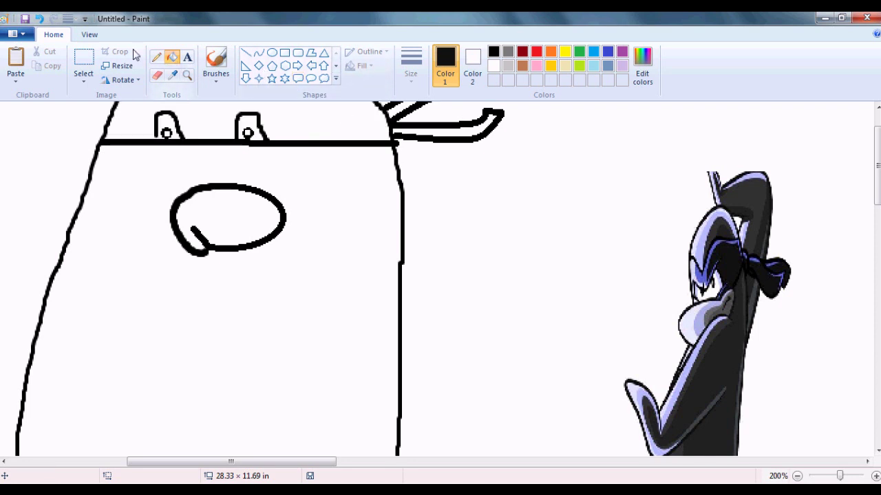
key("ctrl+z")
Redraw the left eye as a closed shape and fill the headband and its tails with near-black sampled from the reference
left_click(157, 76)
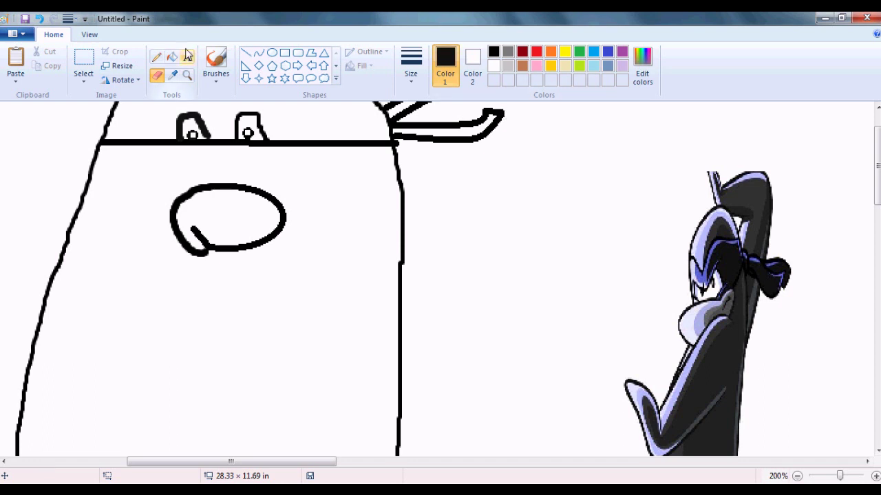
left_click(174, 75)
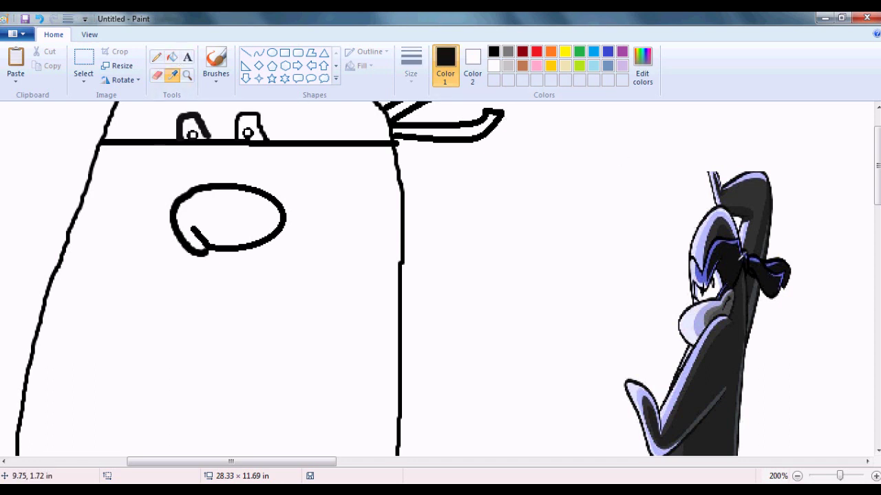
left_click(172, 57)
left_click(373, 123)
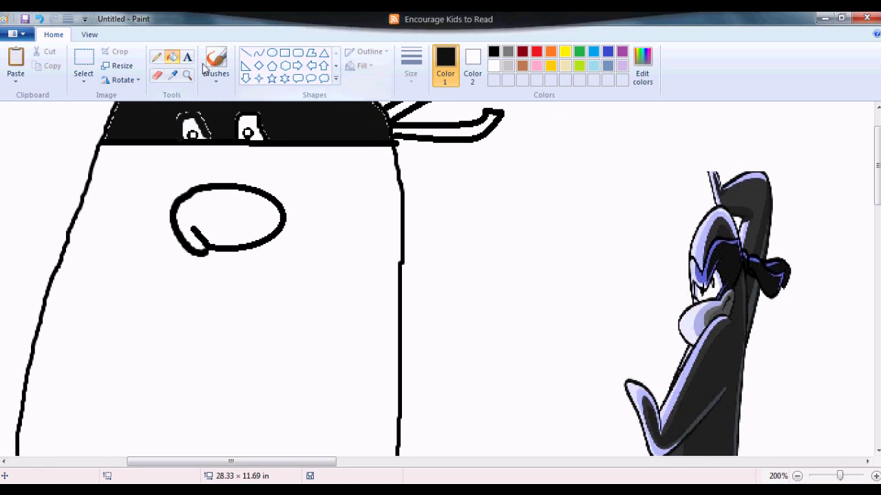
left_click(171, 57)
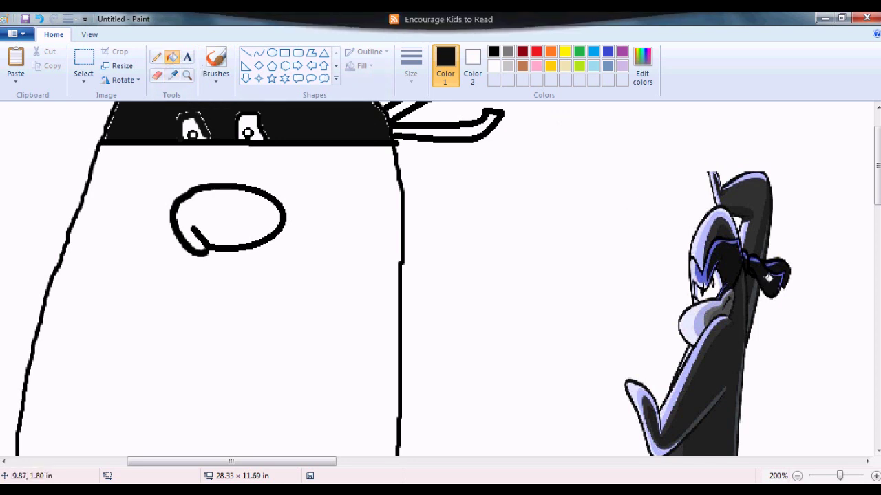
left_click(430, 131)
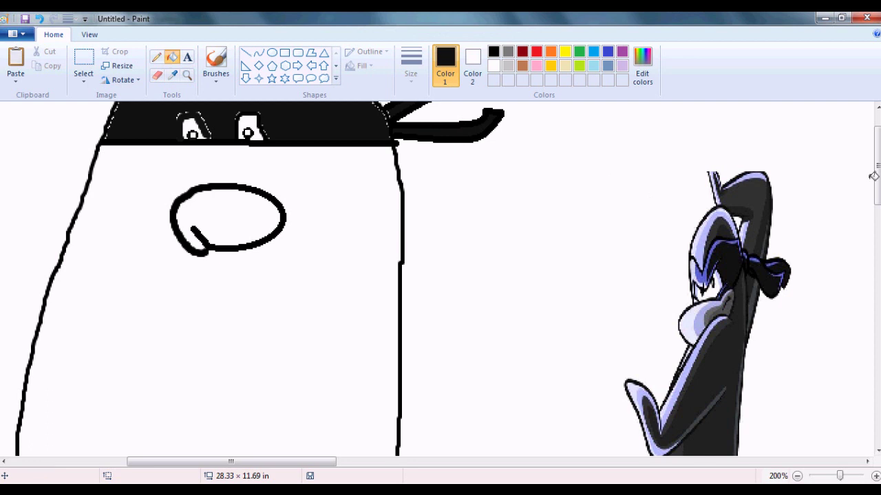
Fill the character's body below the headband with the dark grey sampled from the reference ninja's suit
scroll(868, 180, "up", 1)
scroll(868, 180, "down", 2)
left_click(171, 74)
left_click(732, 349)
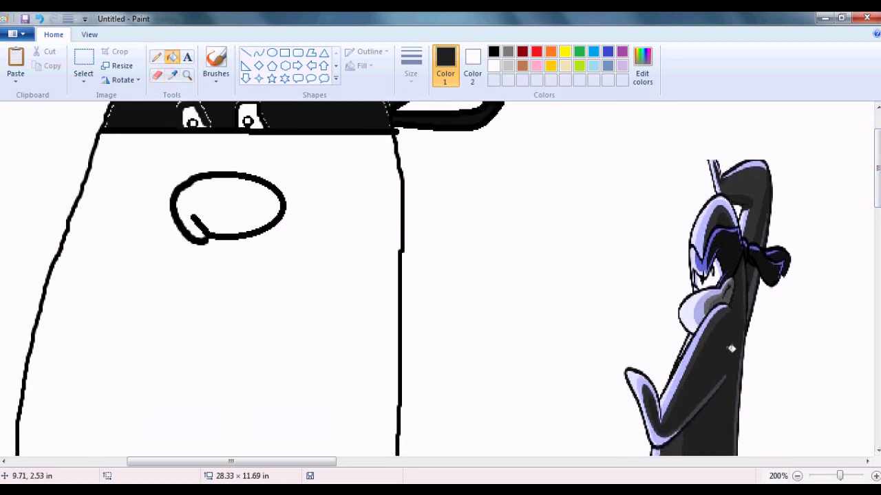
left_click(319, 264)
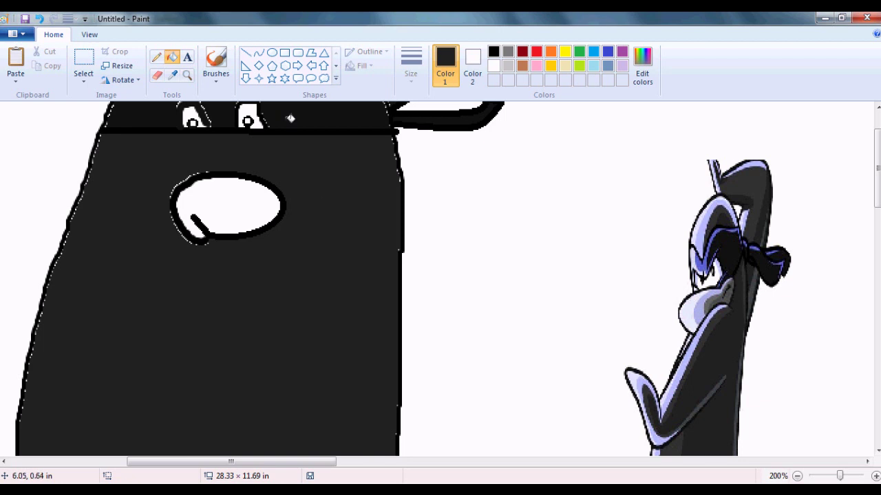
Fill the mouth oval with the lighter grey sampled from the reference ninja's mouth
left_click(171, 74)
left_click(715, 300)
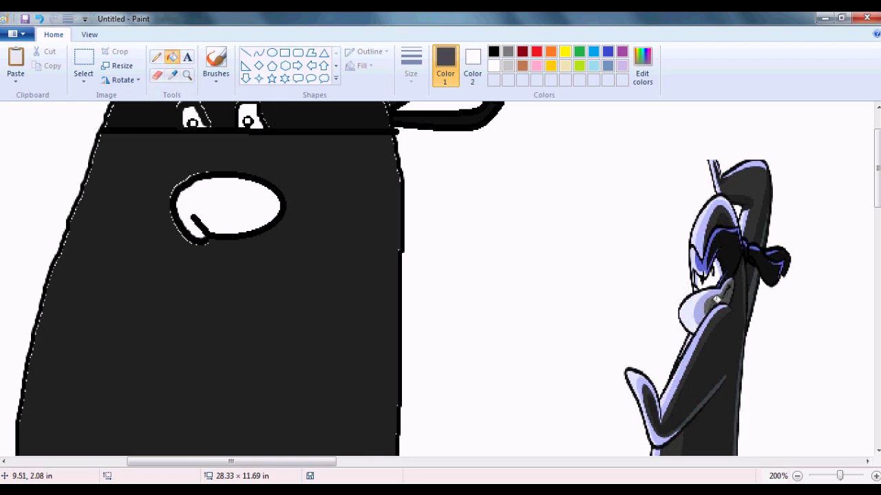
left_click(229, 209)
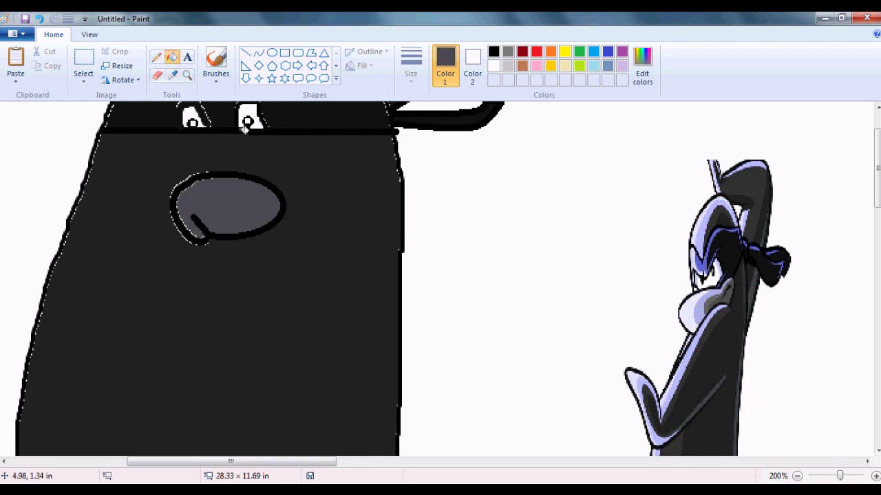
Select the Airbrush at the thinnest size, testing grey dabs above the mouth outline and undoing them
scroll(249, 125, "left", 5)
left_click(215, 77)
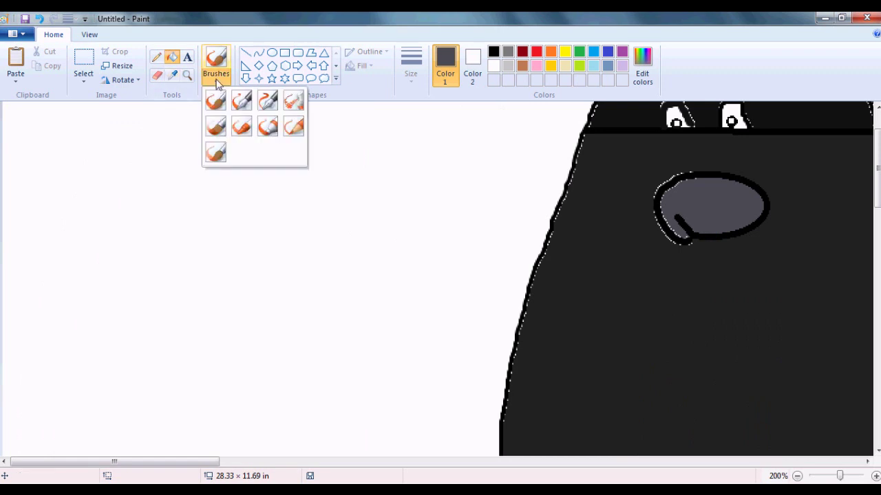
left_click(295, 100)
left_click_drag(158, 465, 192, 470)
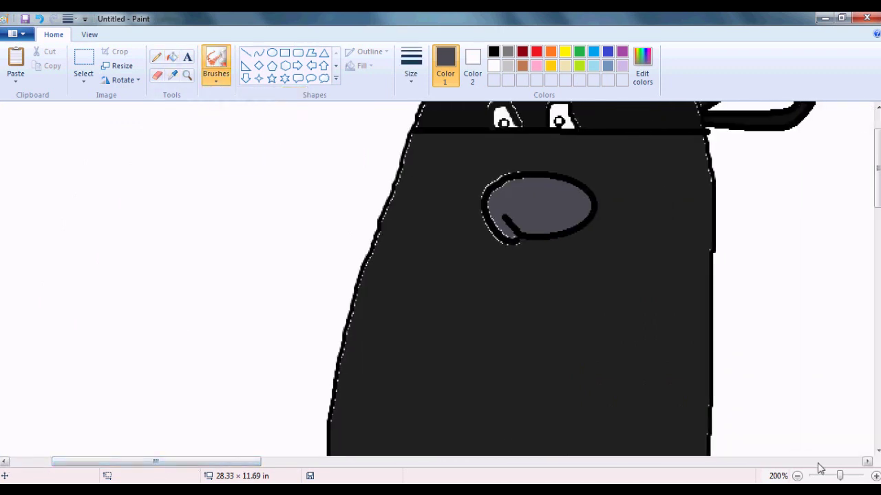
scroll(640, 358, "up", 5, "ctrl")
left_click_drag(82, 461, 176, 465)
left_click(437, 322)
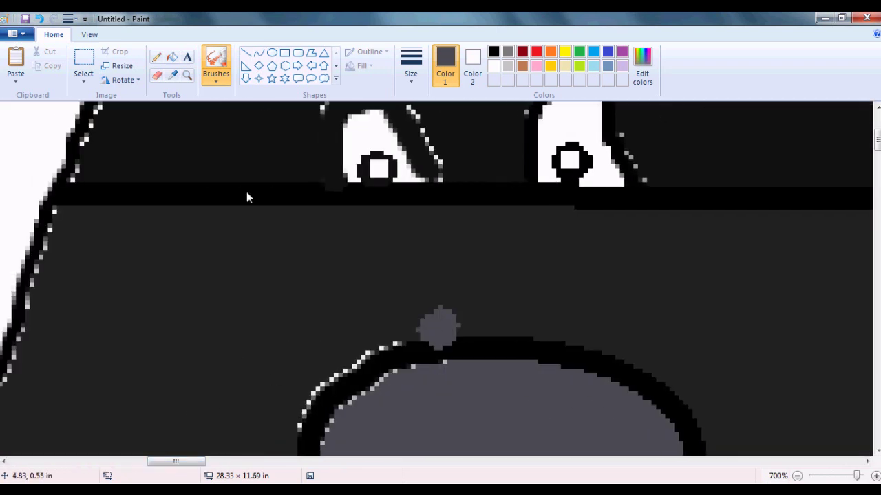
left_click(39, 19)
left_click(411, 74)
left_click(415, 110)
left_click(428, 315)
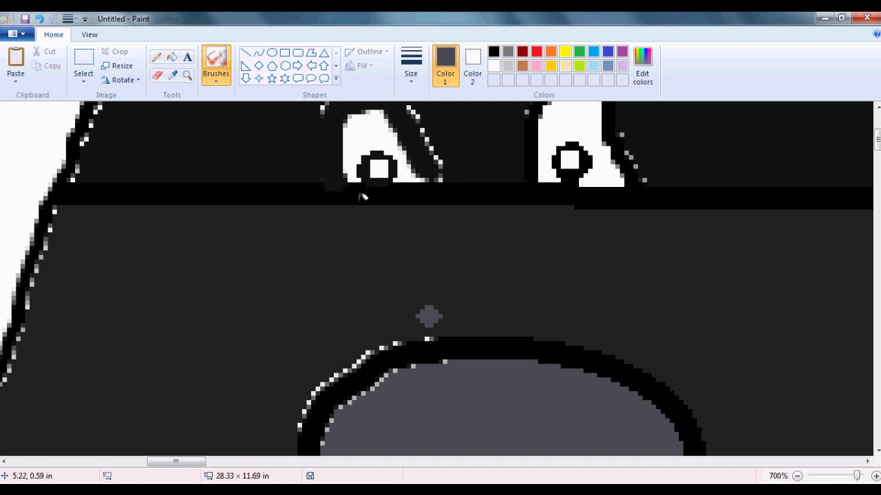
left_click(39, 19)
Paint over the white specks along the left outer edge of the mouth outline with the dark grey sampled from the body
left_click(172, 74)
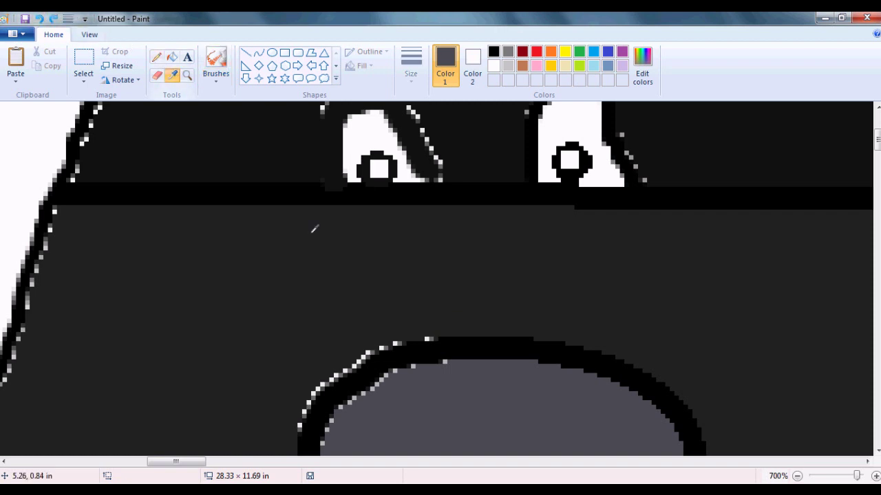
left_click(324, 258)
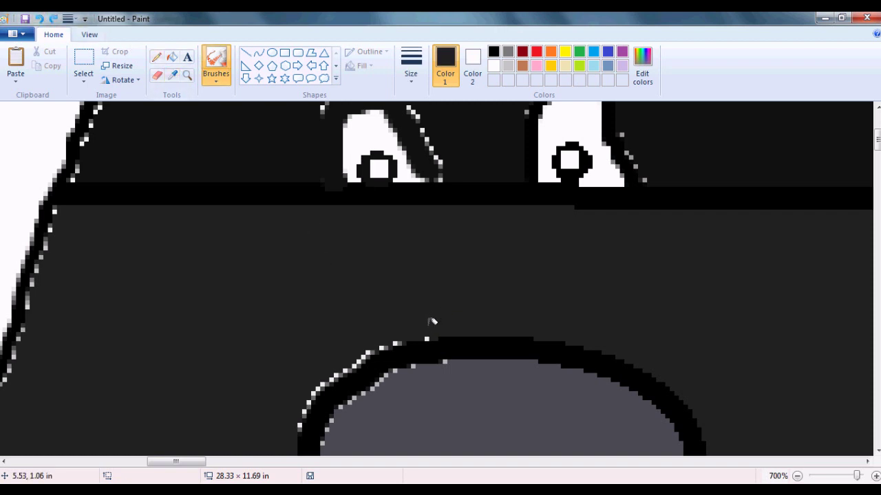
left_click_drag(376, 336, 340, 359)
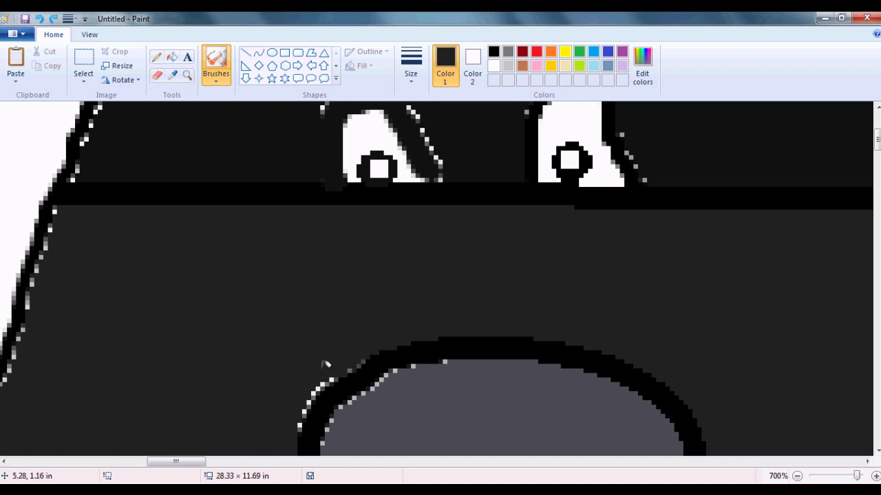
left_click_drag(313, 376, 297, 413)
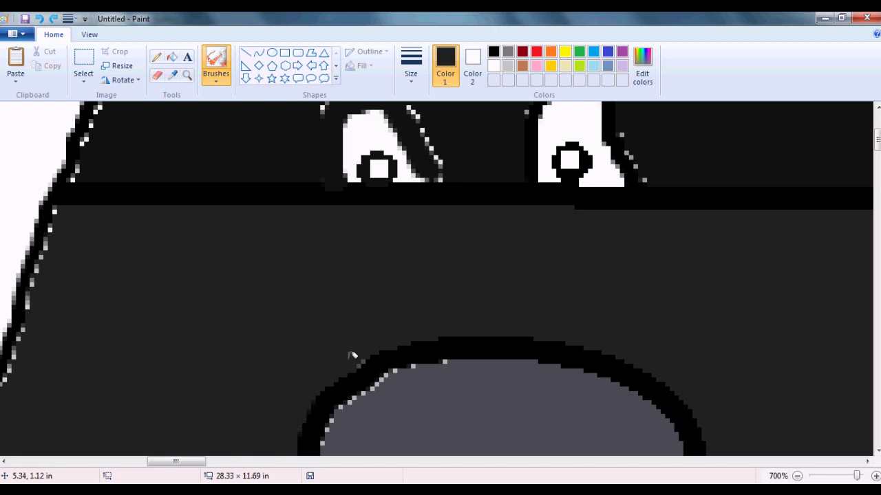
left_click_drag(876, 140, 877, 150)
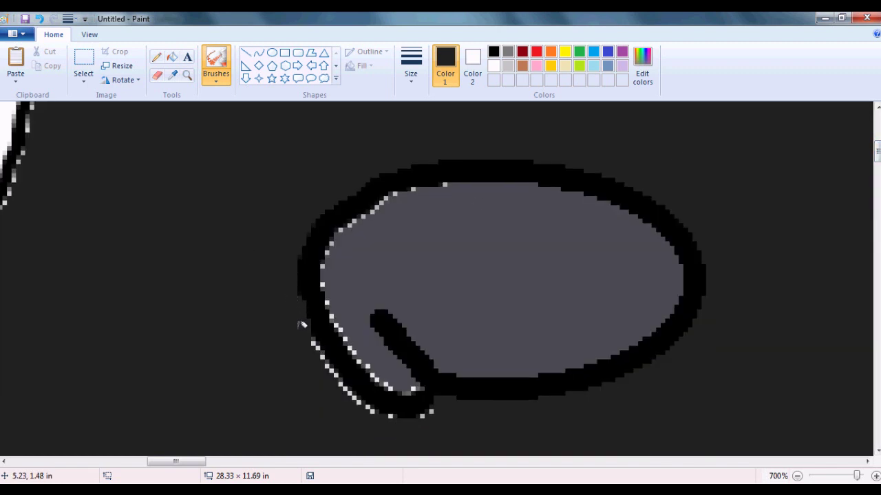
left_click_drag(311, 350, 313, 344)
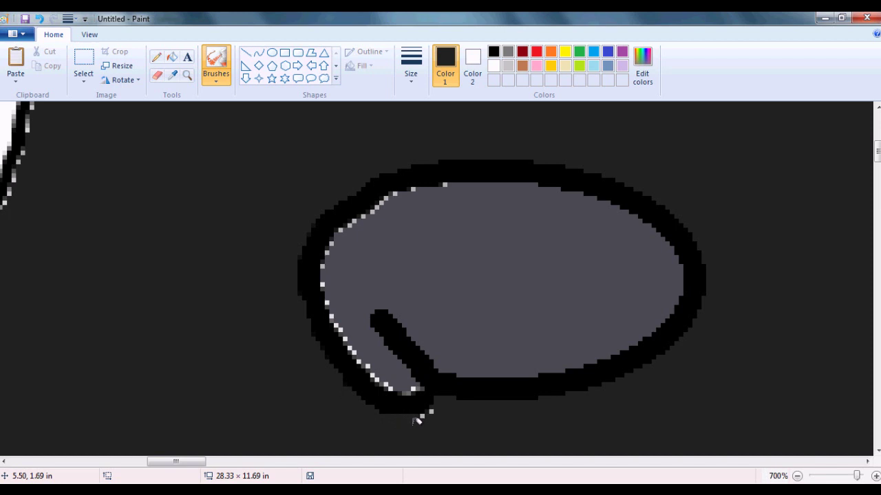
Cover the white specks along the upper-left inner edge of the mouth outline with black Pencil marks
left_click(172, 75)
left_click(446, 246)
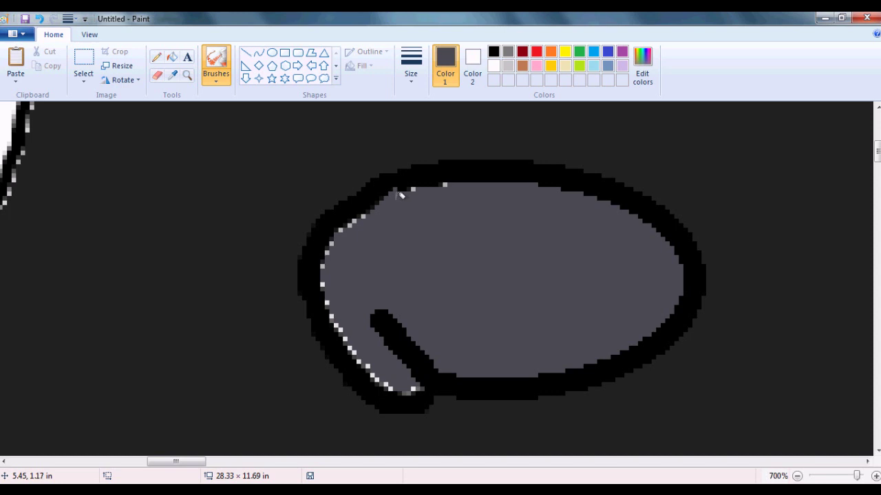
left_click(40, 19)
left_click(156, 57)
left_click(494, 52)
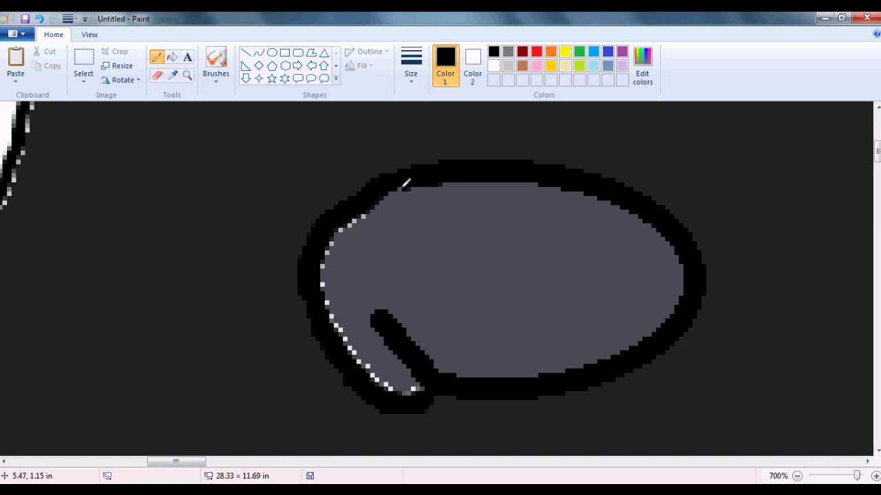
Touch up the remaining white specks along the mouth's left inner edge with the lighter grey sampled from the mouth
left_click(172, 74)
left_click(465, 222)
left_click(215, 61)
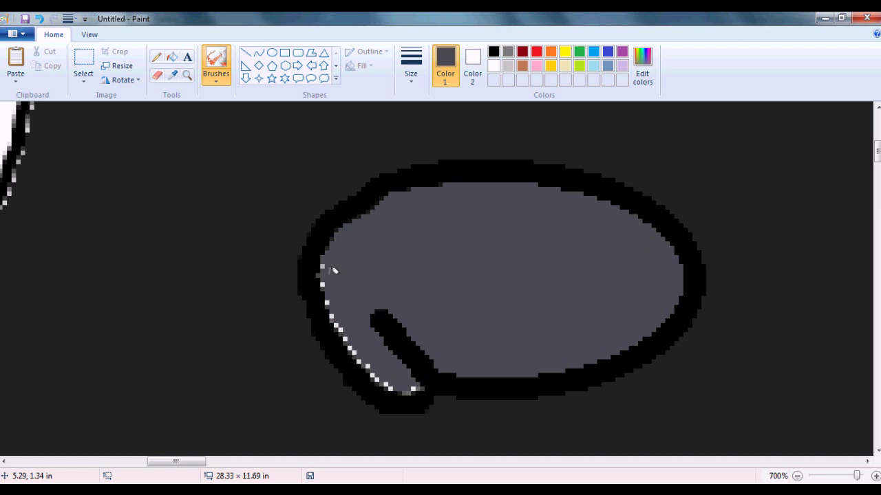
left_click(156, 56)
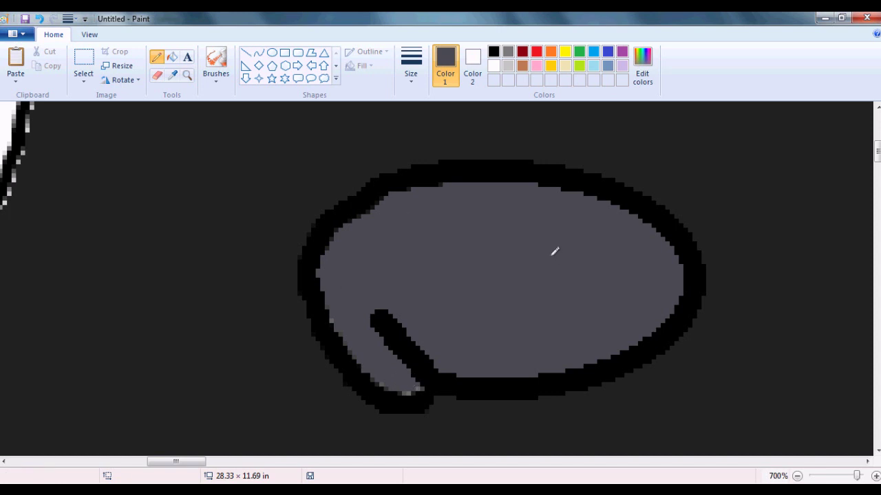
Fill the white top of the head above the headband with the dark grey sampled from the body
left_click(796, 475)
left_click(796, 475)
left_click(797, 475)
left_click(797, 476)
left_click(797, 476)
left_click(796, 476)
left_click_drag(505, 461, 386, 461)
left_click_drag(875, 257, 869, 228)
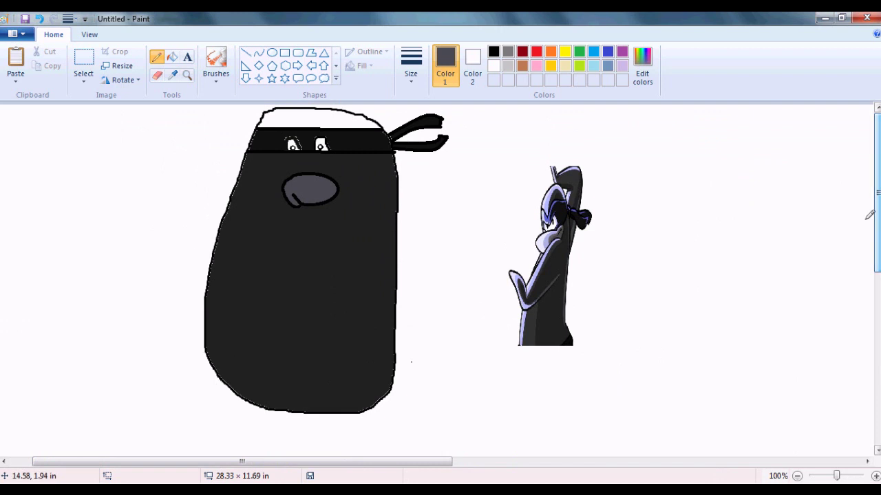
left_click(876, 475)
left_click(876, 475)
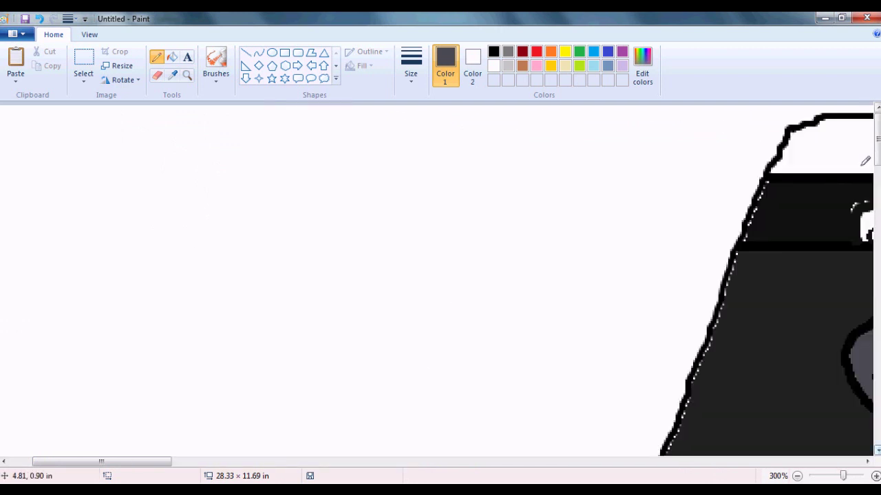
left_click_drag(103, 461, 169, 461)
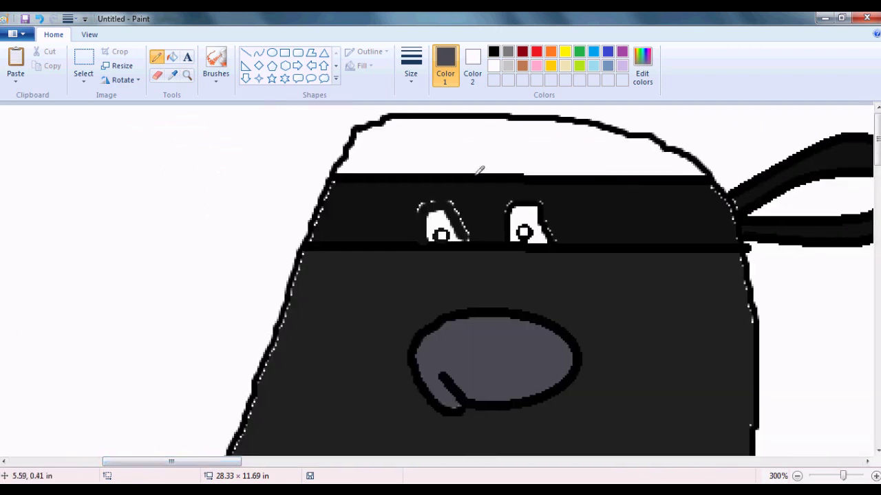
left_click(172, 74)
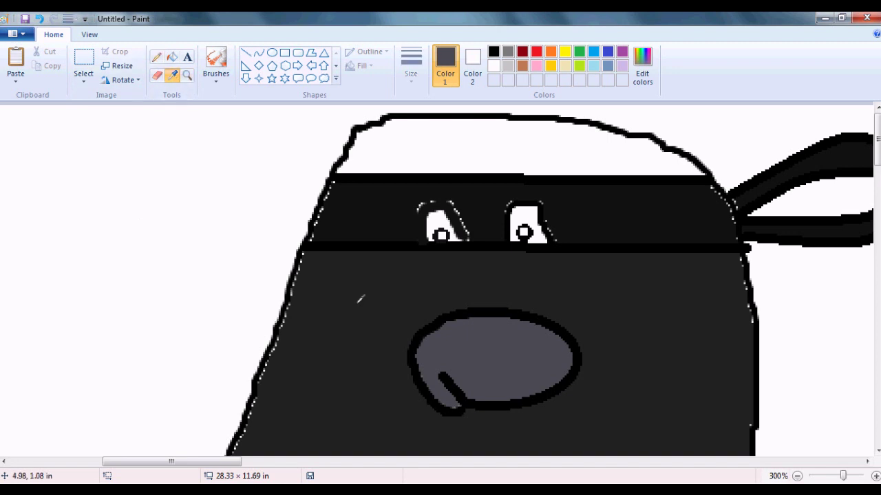
left_click(359, 300)
left_click(172, 56)
left_click(407, 141)
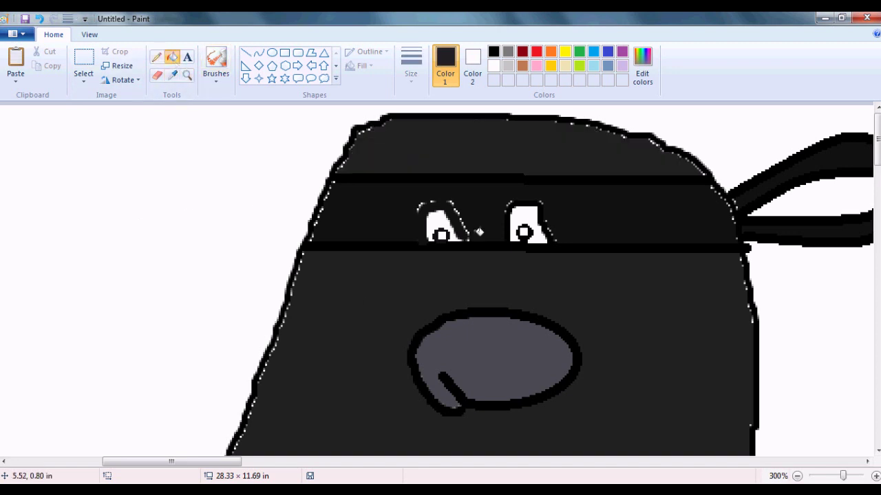
Select the reference ninja picture and move it farther right, away from the character
left_click(797, 475)
left_click(797, 475)
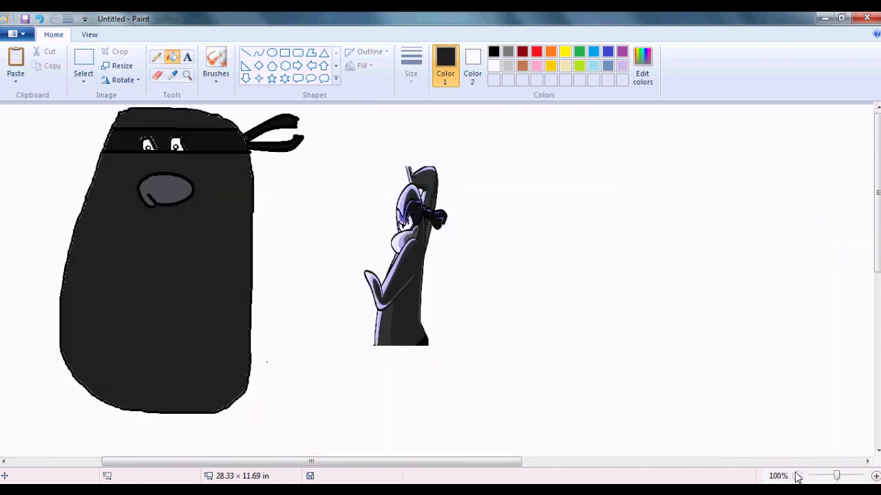
left_click(84, 66)
mouse_move(404, 157)
left_mouse_down()
mouse_move(335, 153)
mouse_move(458, 344)
mouse_move(775, 319)
left_mouse_up()
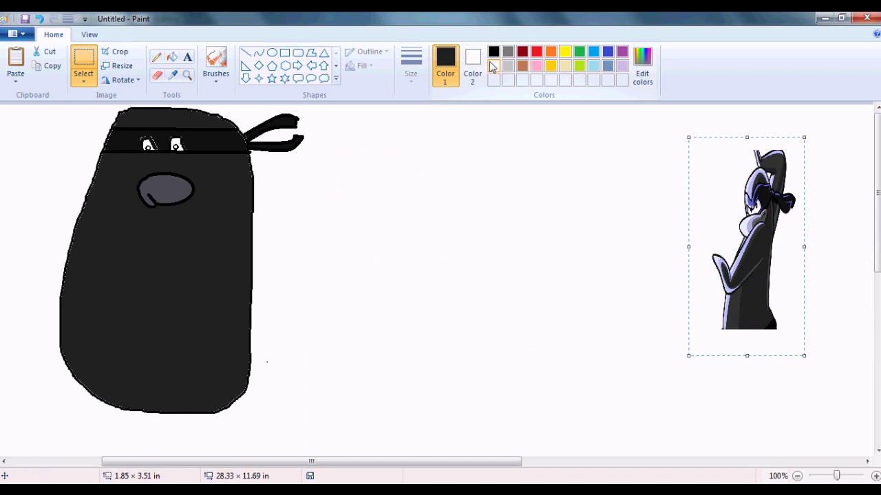
Draw two black, nearly horizontal lines about 3.1 in long across the lower body as the edges of a belt
left_click(245, 54)
left_click_drag(60, 294, 251, 297)
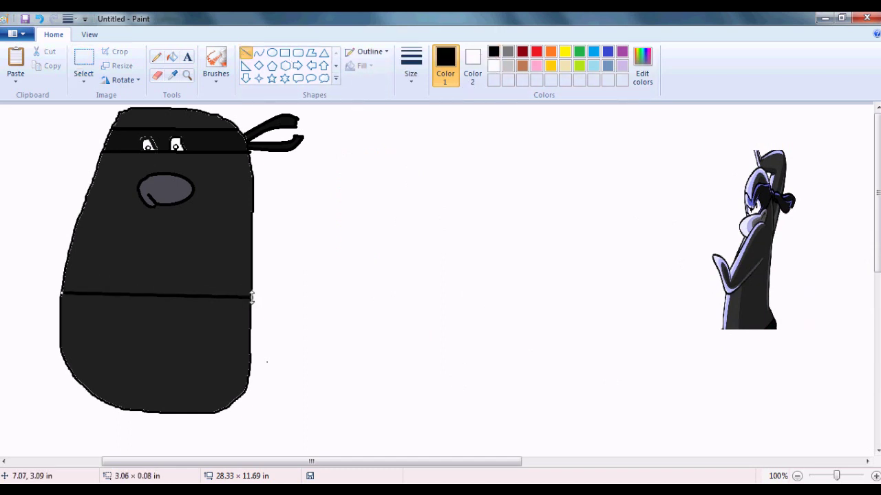
left_click(246, 56)
left_click_drag(61, 315, 250, 314)
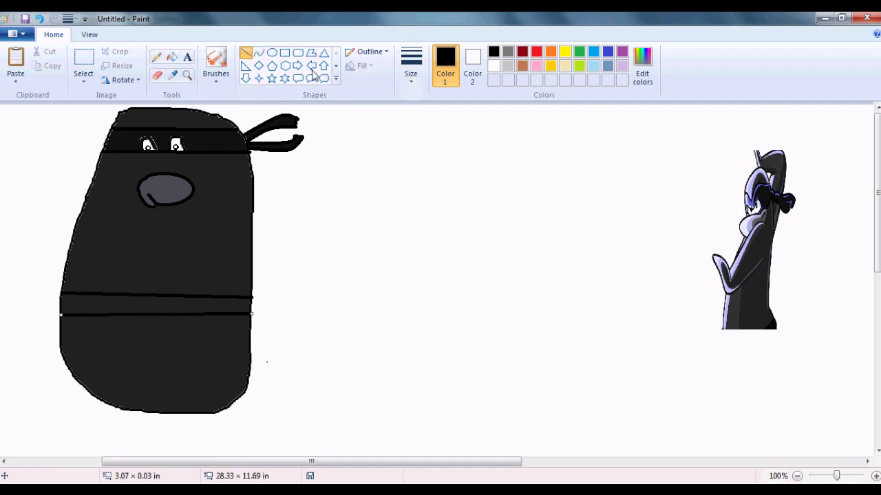
Fill the belt band with the near-black sampled from the foot of the reference ninja
left_click(172, 75)
left_click(776, 321)
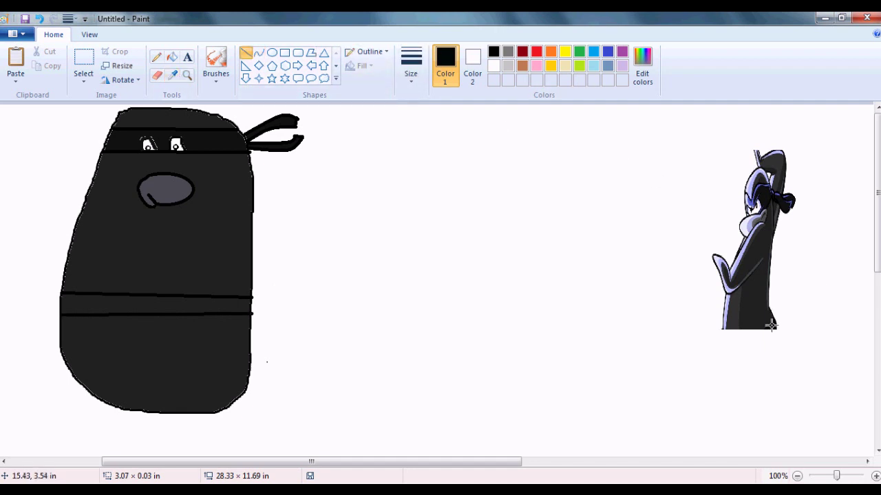
left_click(172, 59)
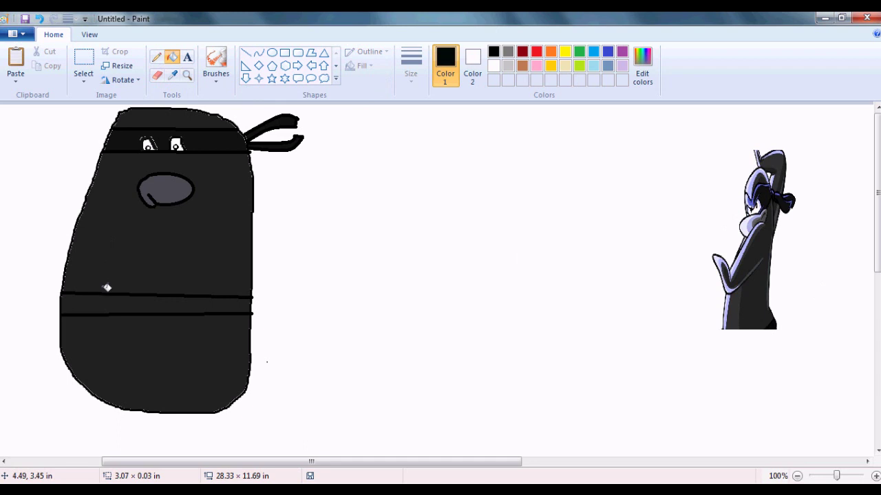
left_click(94, 303)
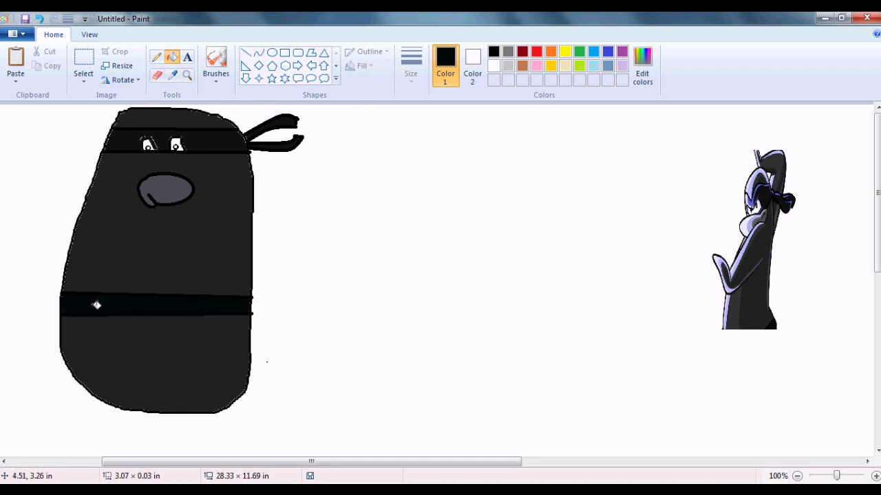
Cut the reference ninja picture and paste IMG_0093 from the Downloads folder in its place, well to the right of the character
left_click(83, 61)
left_click_drag(657, 128, 819, 347)
left_click(45, 52)
left_click(15, 81)
left_click(28, 110)
left_click_drag(670, 197, 668, 271)
left_click(626, 282)
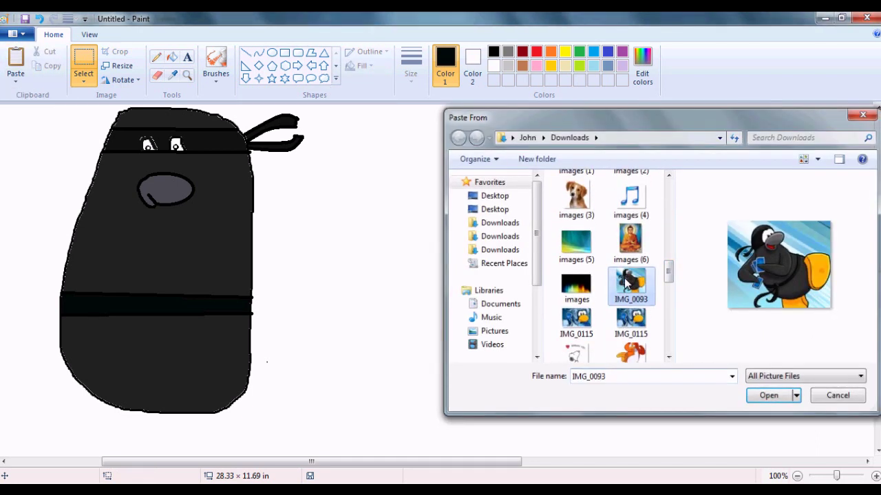
double_click(626, 282)
left_click_drag(671, 200, 700, 238)
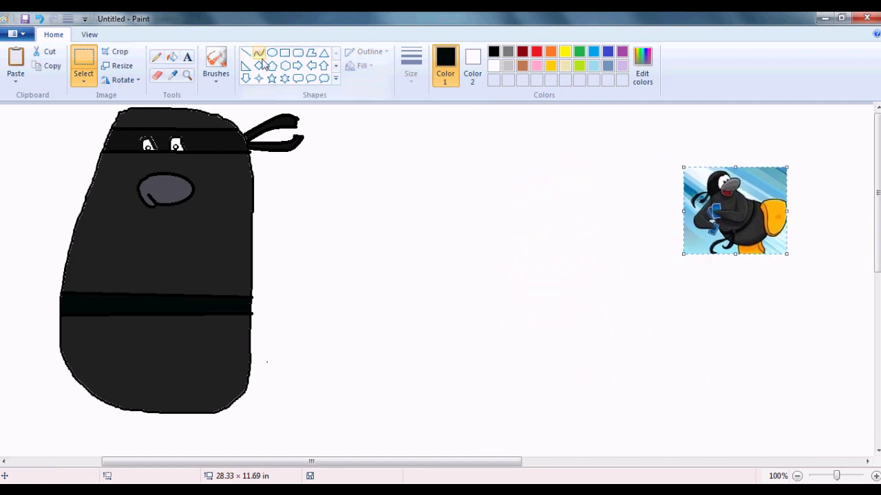
Outline a belt tail in black with two curves rising from the belt's right end, and close its tip with a short line
left_click(494, 66)
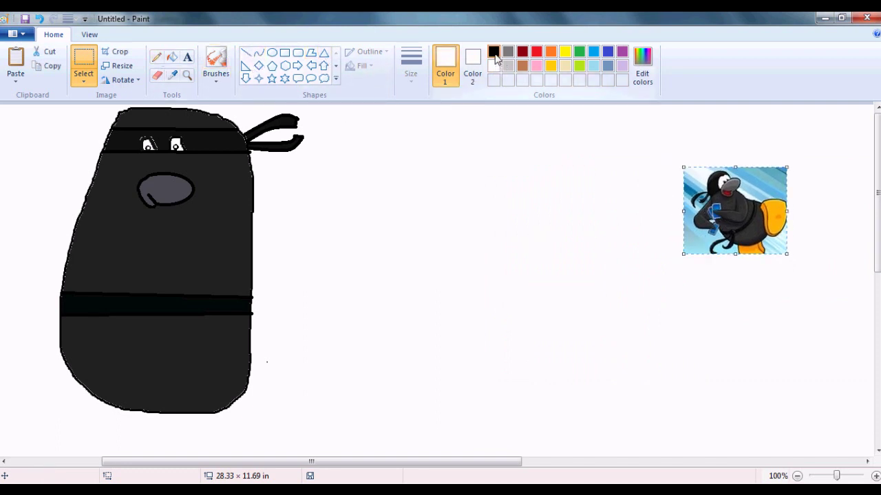
left_click(493, 51)
left_click(258, 52)
left_click_drag(252, 300, 326, 248)
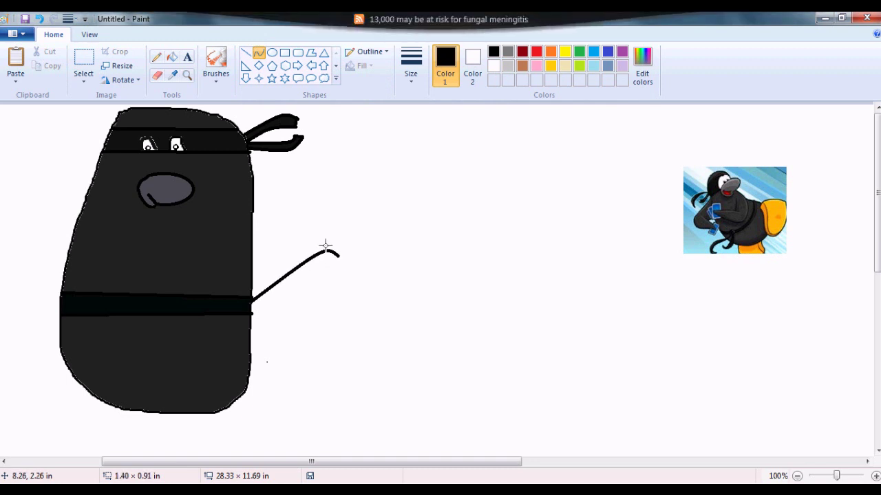
left_click_drag(335, 261, 251, 308)
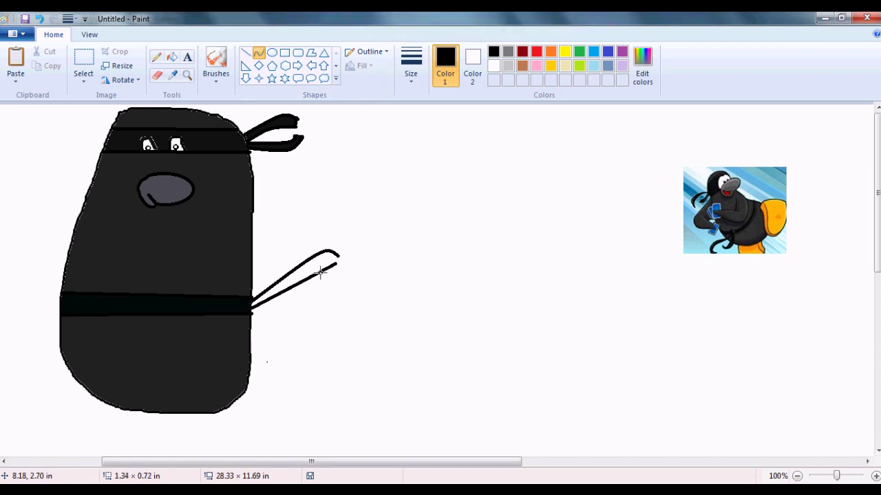
left_click_drag(312, 264, 326, 256)
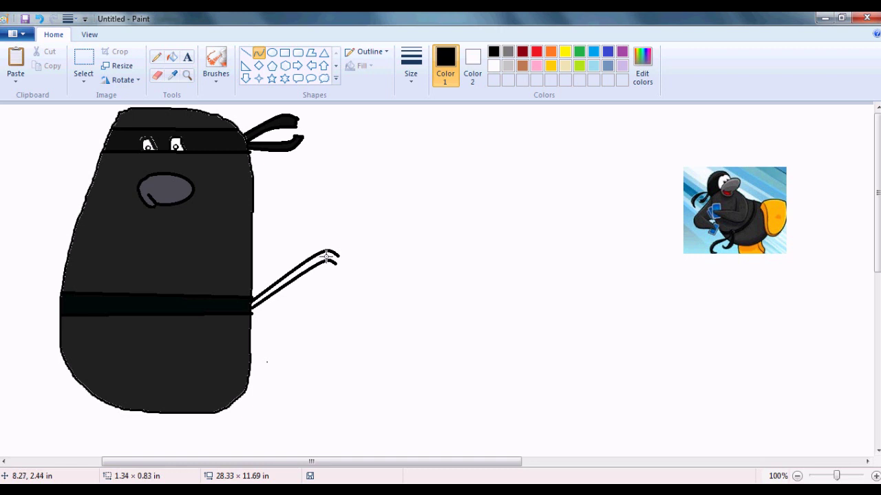
left_click(246, 53)
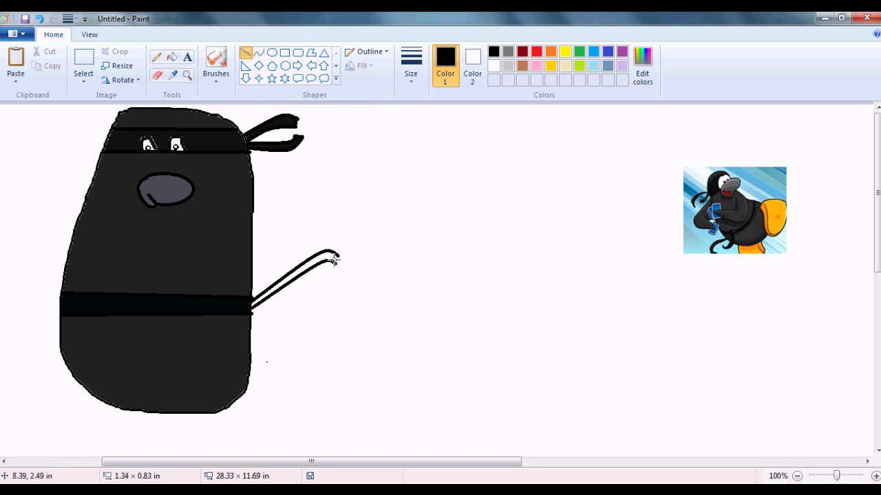
left_click_drag(334, 262, 337, 257)
Fill the belt tail with the near-black sampled from the belt of the penguin ninja picture
left_click(172, 75)
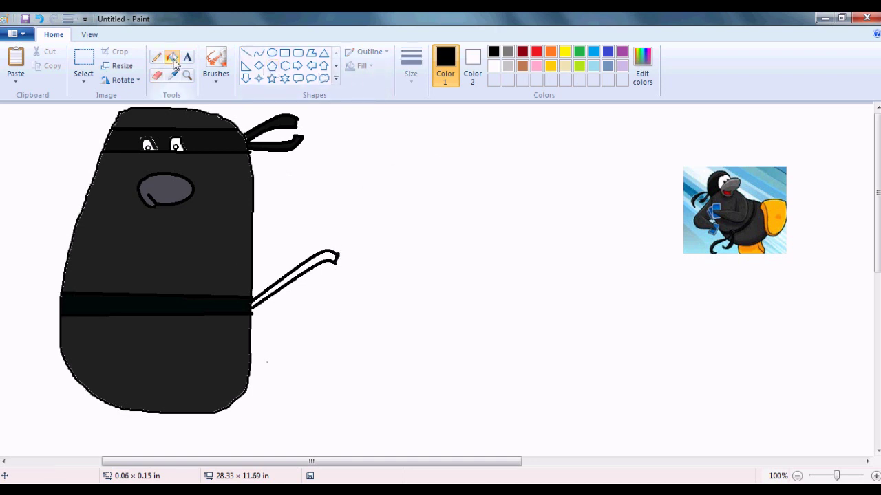
left_click(737, 232)
left_click(335, 256)
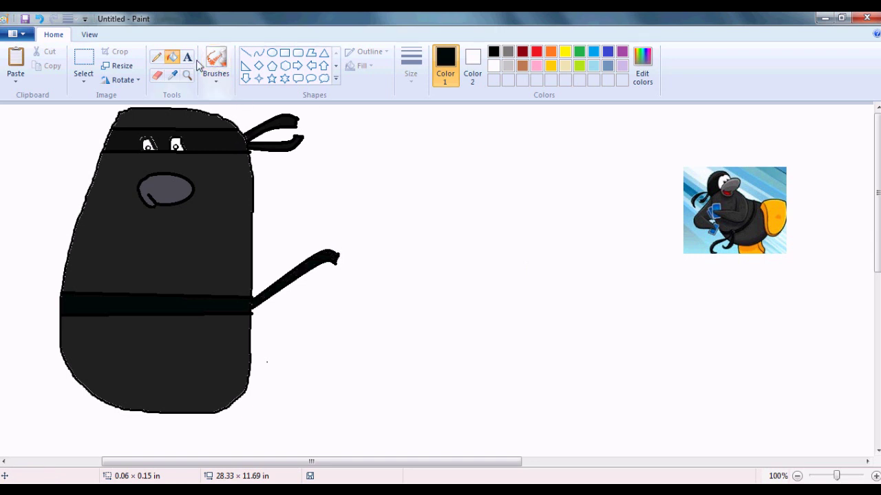
Outline a second belt tail below the first with two upward-bending curves, and close its tip with a line about 0.1 in long
left_click(258, 52)
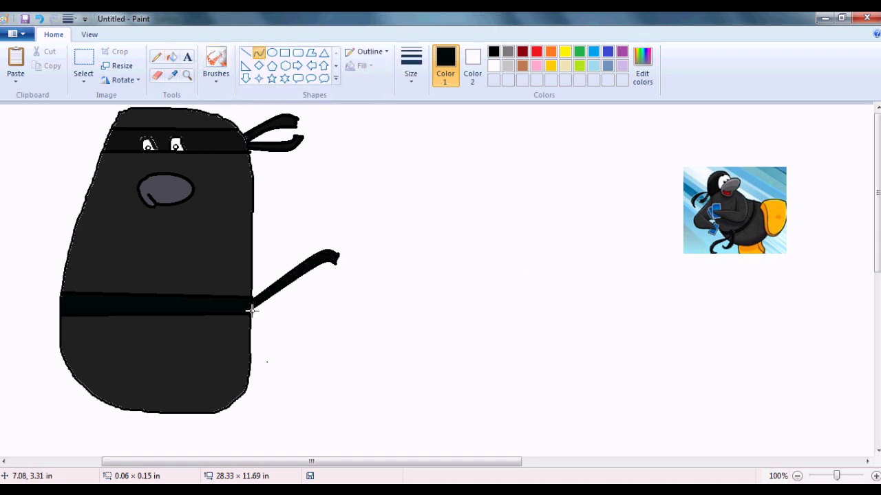
mouse_move(252, 309)
left_mouse_down()
mouse_move(344, 273)
mouse_move(335, 280)
mouse_move(348, 298)
mouse_move(338, 291)
mouse_move(346, 289)
mouse_move(318, 285)
mouse_move(252, 310)
left_mouse_up()
mouse_move(314, 281)
left_mouse_down()
mouse_move(329, 287)
mouse_move(344, 274)
left_mouse_up()
left_click(245, 52)
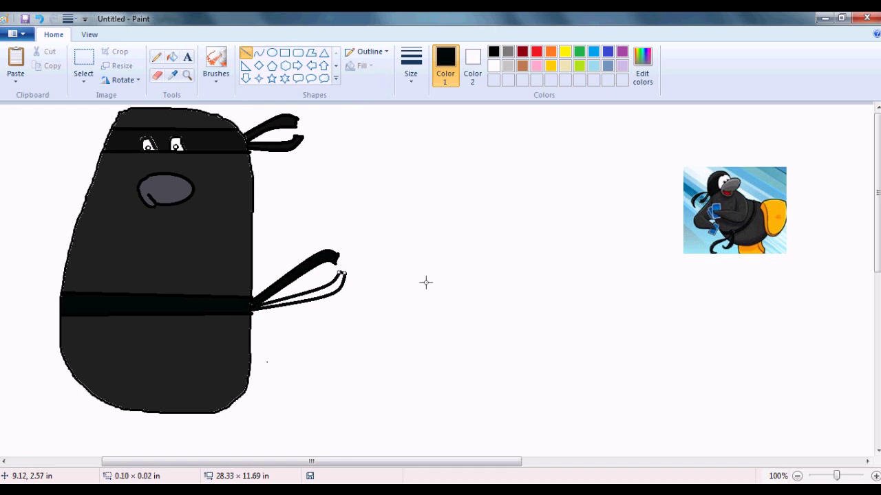
Fill the second belt tail with the near-black sampled from the first belt tail
left_click(172, 74)
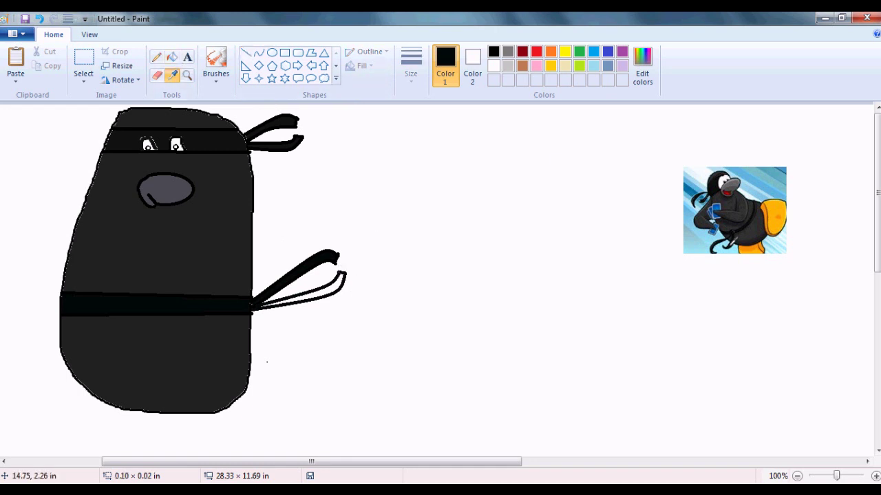
left_click(296, 273)
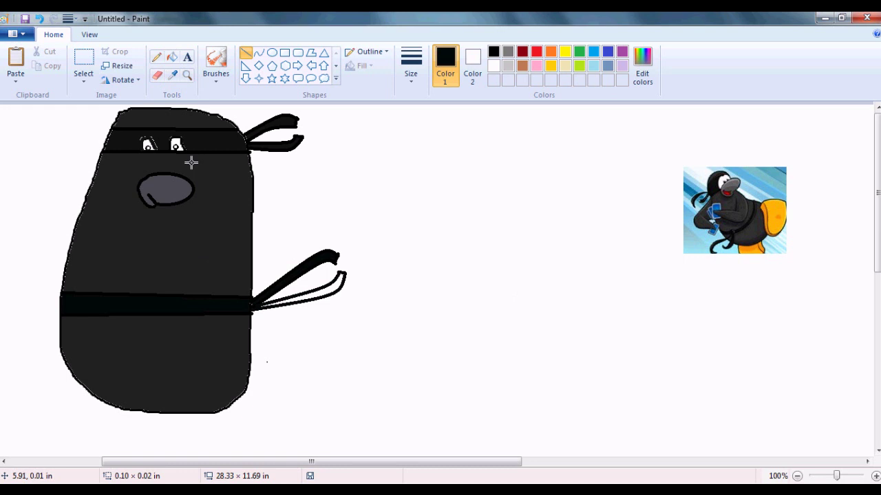
left_click(172, 56)
left_click(337, 289)
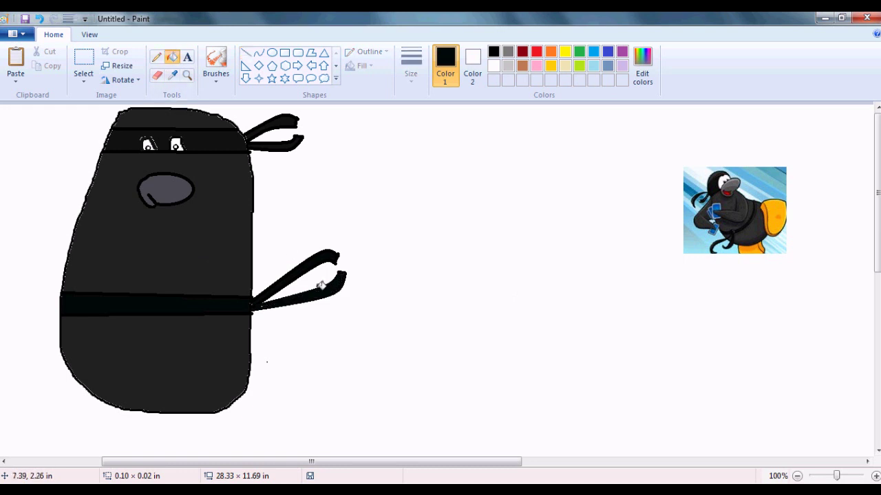
Cover the white specks where the belt tails meet the belt using the Pencil, and clear the stray dot beside the body
left_click(156, 56)
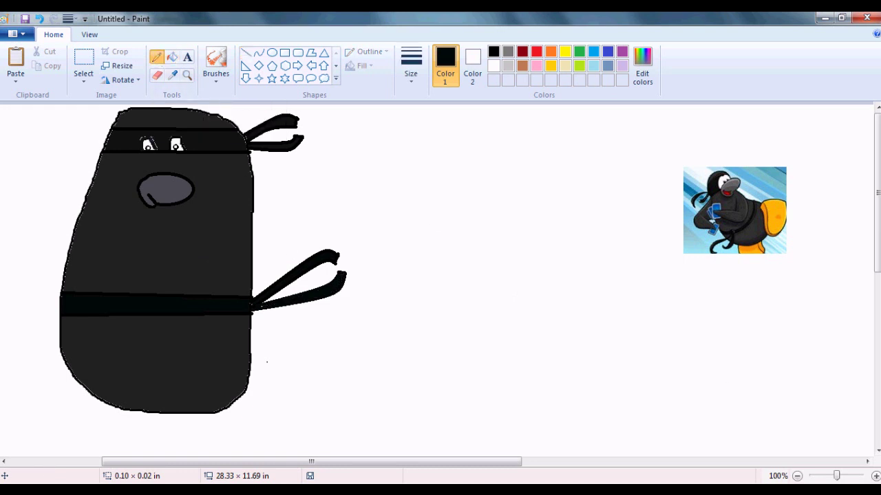
left_click(875, 476)
left_click(875, 475)
scroll(791, 244, "down", 5)
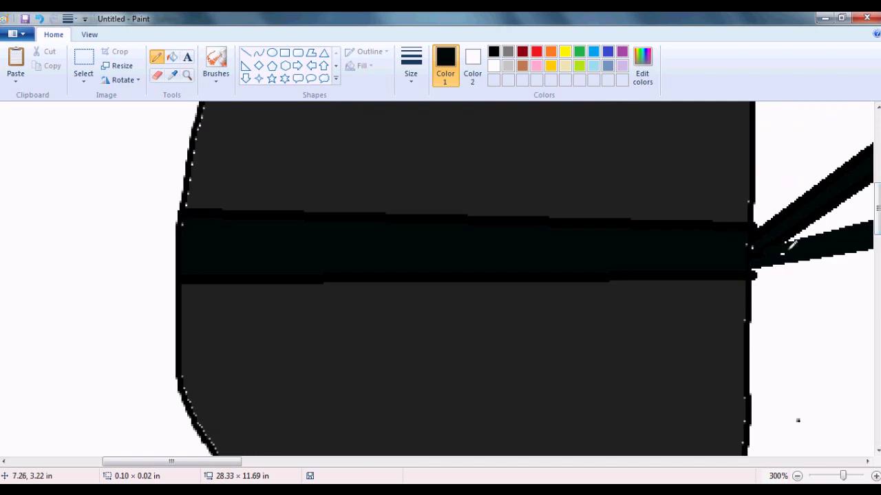
left_click_drag(783, 253, 776, 252)
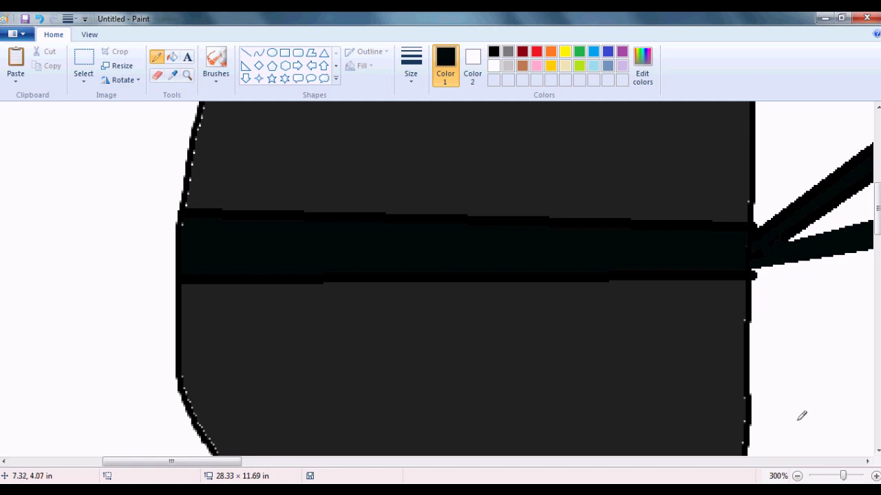
Erase the dark slanted outer edge of the character's right-hand eye to widen its white area
left_click(797, 476)
scroll(878, 214, "up", 3)
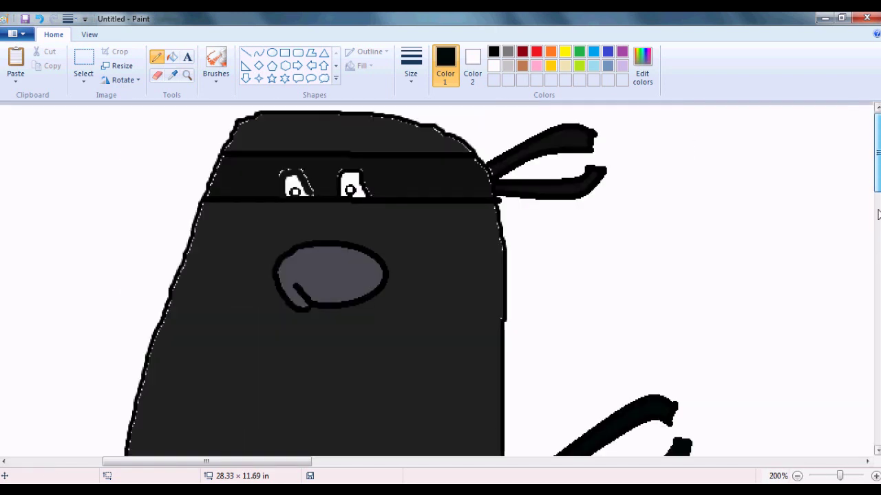
left_click(875, 476)
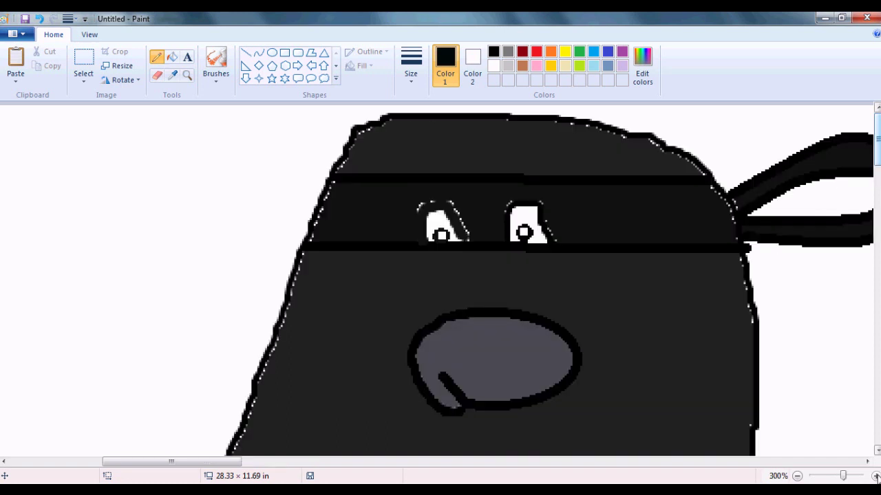
left_click(875, 475)
left_click_drag(155, 463, 178, 464)
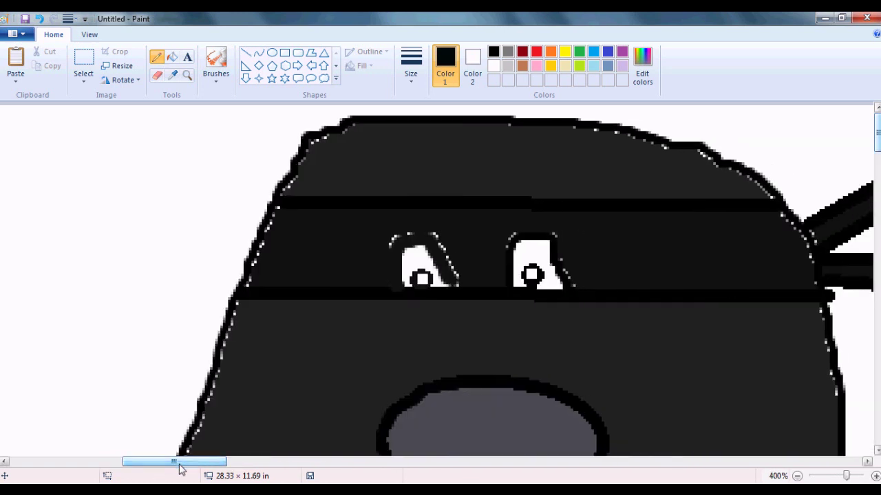
left_click(157, 75)
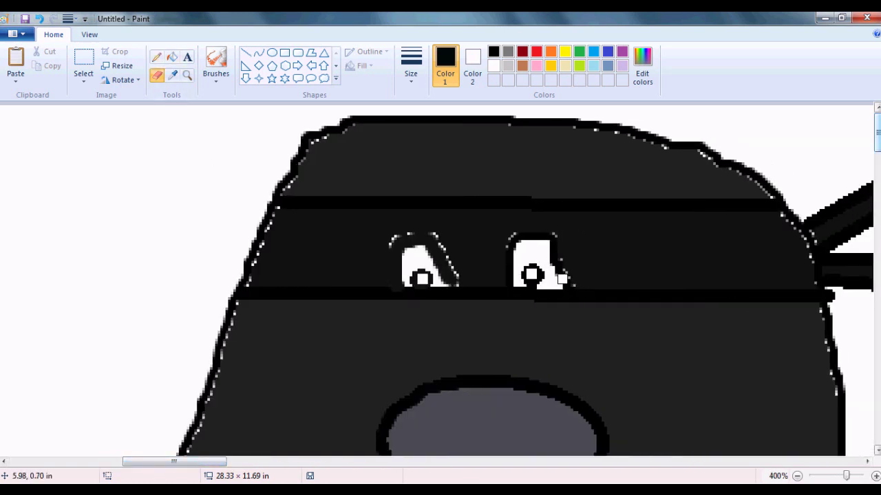
left_click_drag(565, 282, 552, 253)
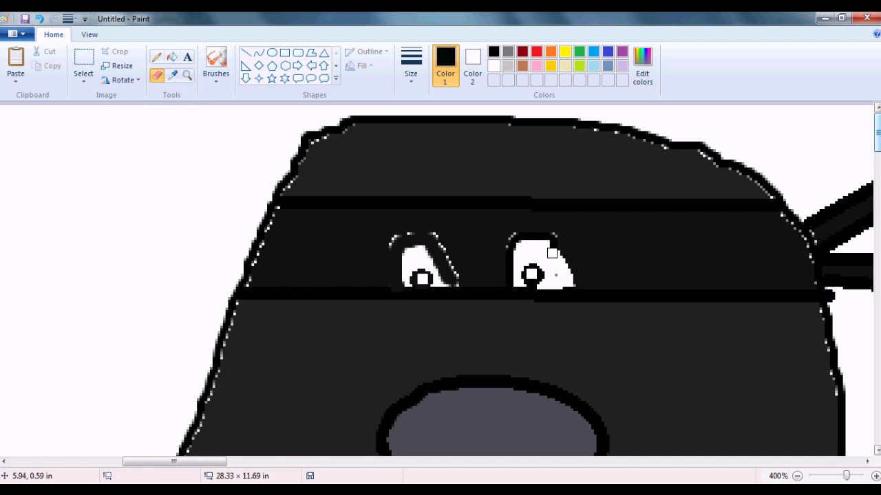
Redraw the right-hand eye's outer edge in near-black with the basic brush at the second-thinnest size
left_click(157, 56)
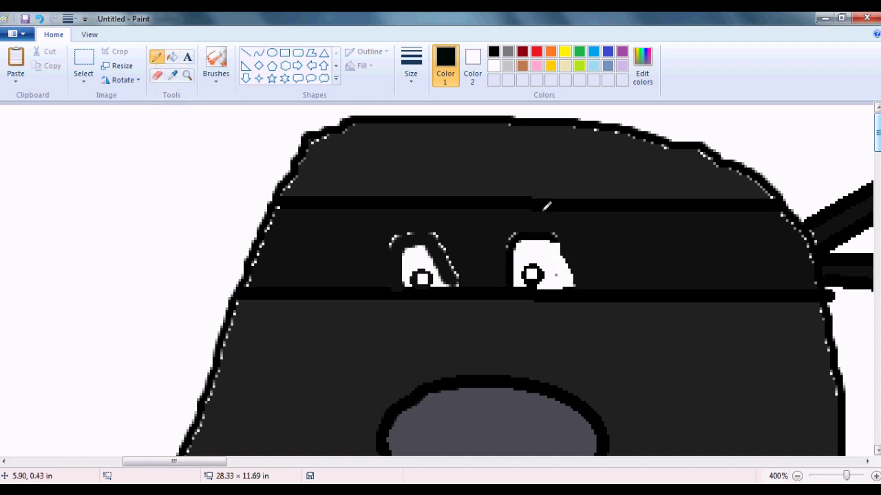
left_click(215, 66)
left_click(216, 103)
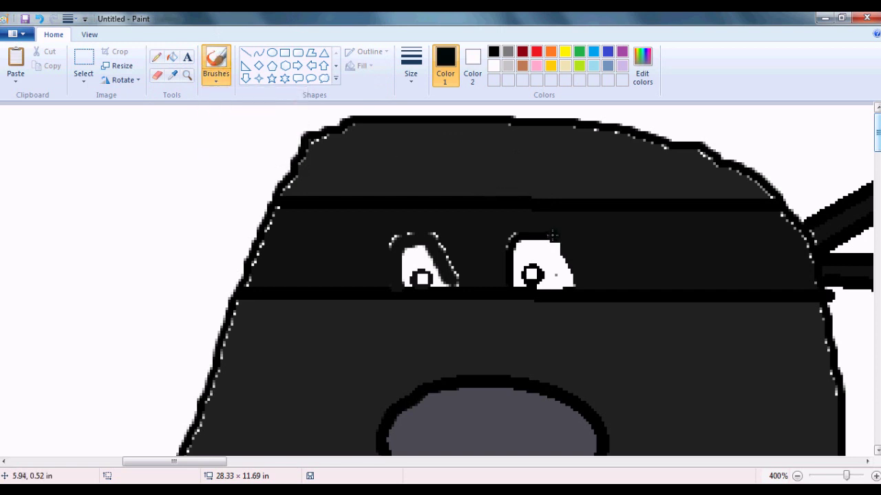
left_click(411, 68)
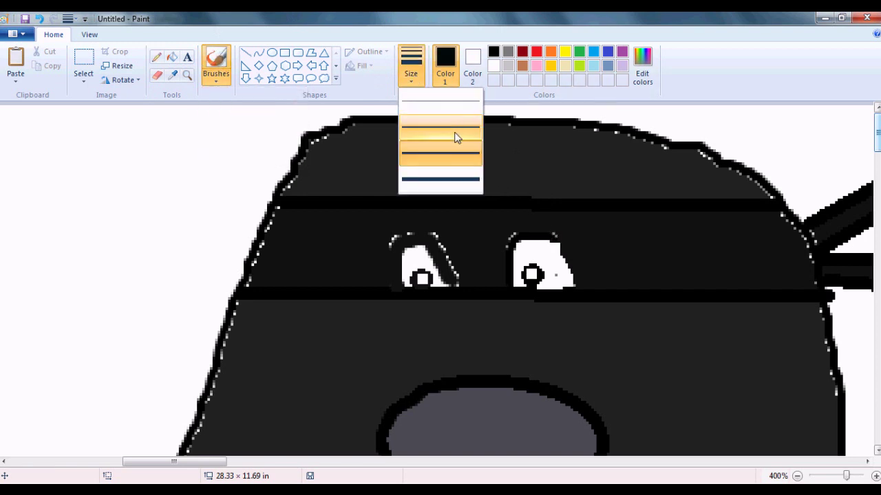
left_click(455, 131)
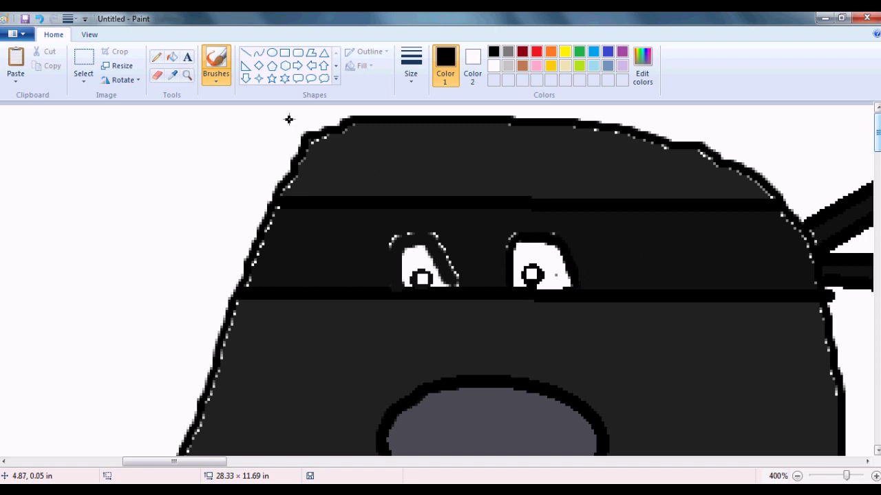
Sample the headband's dark shade and paint over the outlines and white specks around both eyes
left_click(175, 78)
left_click(466, 254)
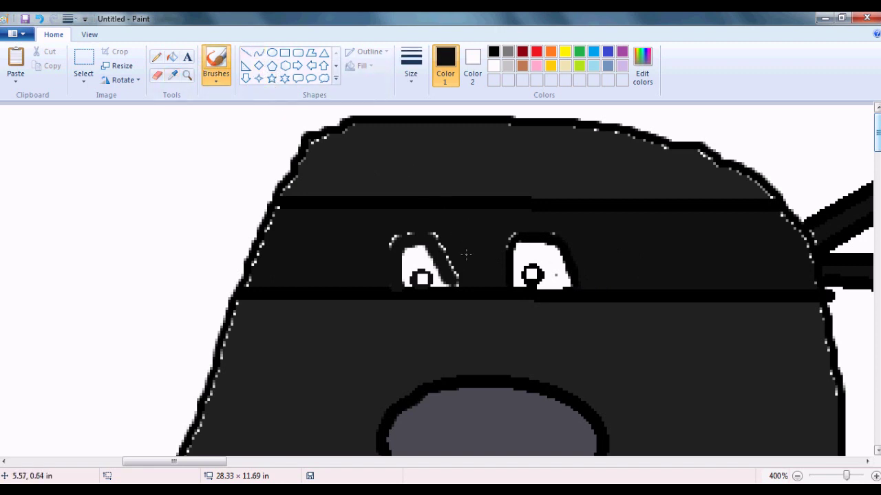
left_click(156, 57)
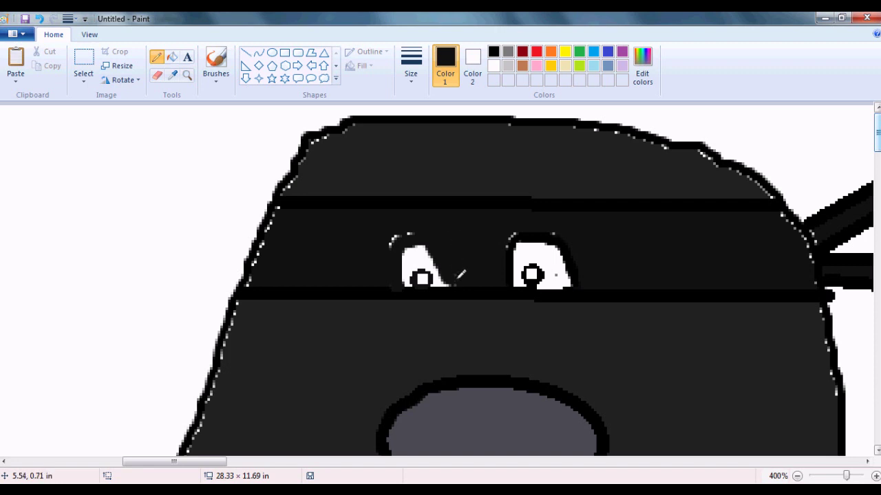
mouse_move(397, 234)
left_mouse_down()
mouse_move(393, 240)
mouse_move(416, 224)
left_mouse_up()
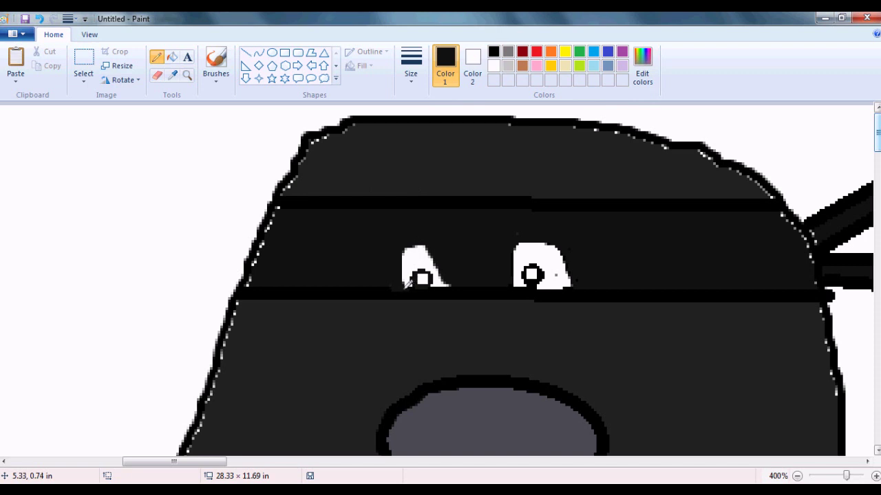
Draw a black curve about 0.58 by 0.95 in beside the body's lower left as the foot's outer edge and rounded underside
left_click(493, 65)
left_click(493, 52)
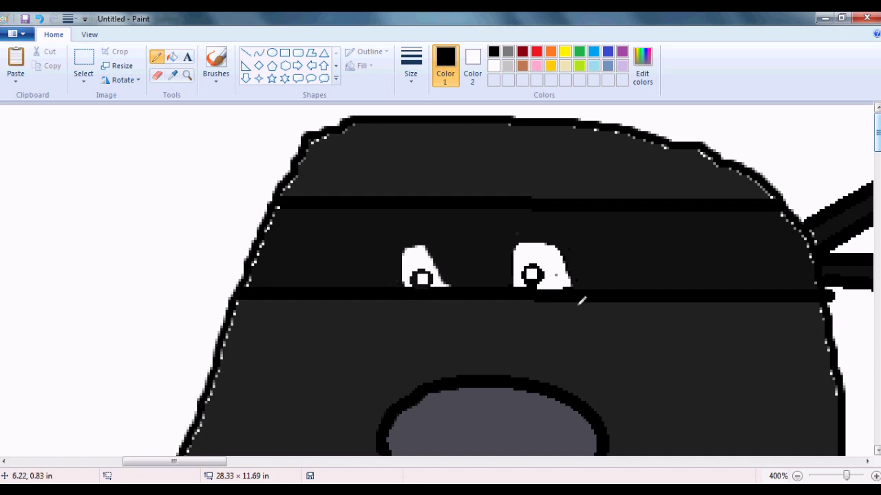
mouse_move(878, 136)
left_mouse_down()
mouse_move(877, 245)
mouse_move(878, 199)
mouse_move(877, 235)
left_mouse_up()
left_click(796, 475)
left_click(796, 475)
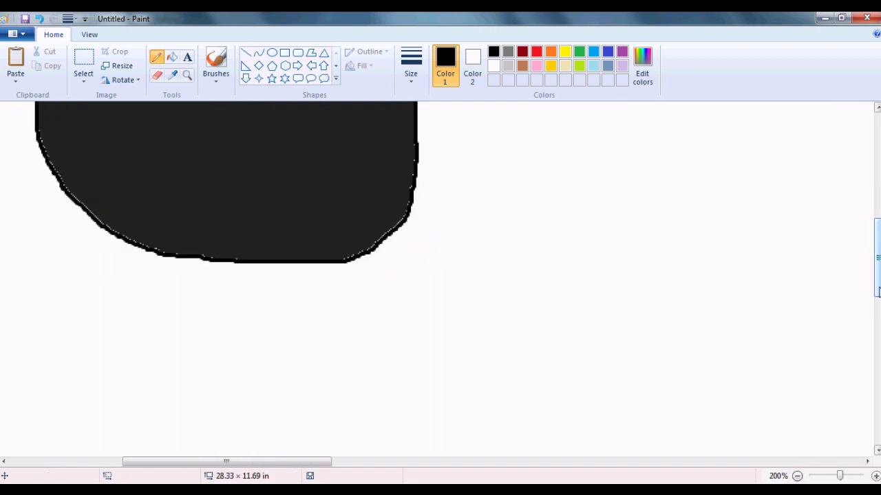
scroll(371, 427, "up", 3)
left_click_drag(305, 461, 241, 461)
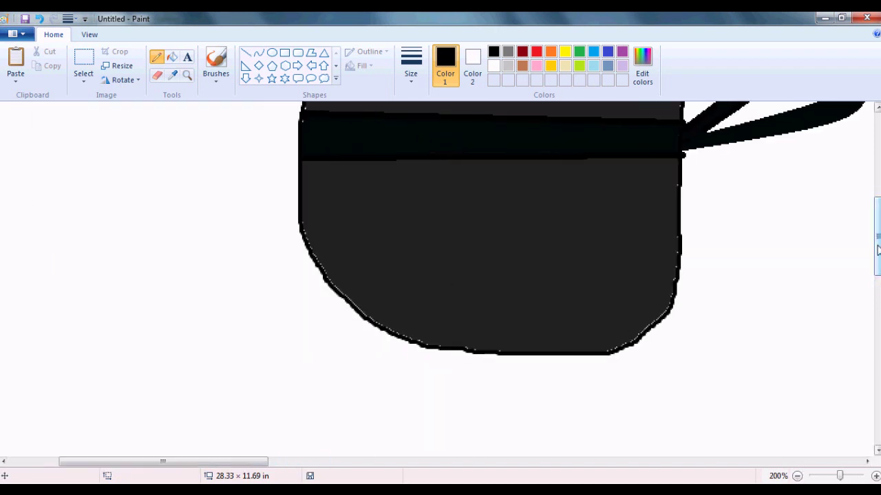
scroll(413, 275, "up", 2)
left_click(258, 53)
left_click_drag(262, 272, 286, 388)
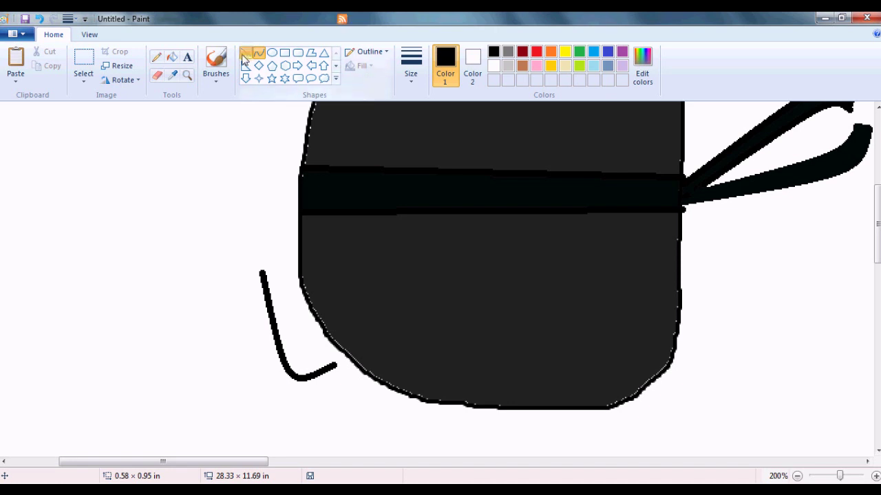
left_click_drag(262, 273, 282, 267)
right_click(301, 268)
left_click(315, 276)
Close the foot outline with curves about 0.50 by 0.22 in across its top and 0.26 by 0.84 in down its inner side, plus a short line
left_click(258, 52)
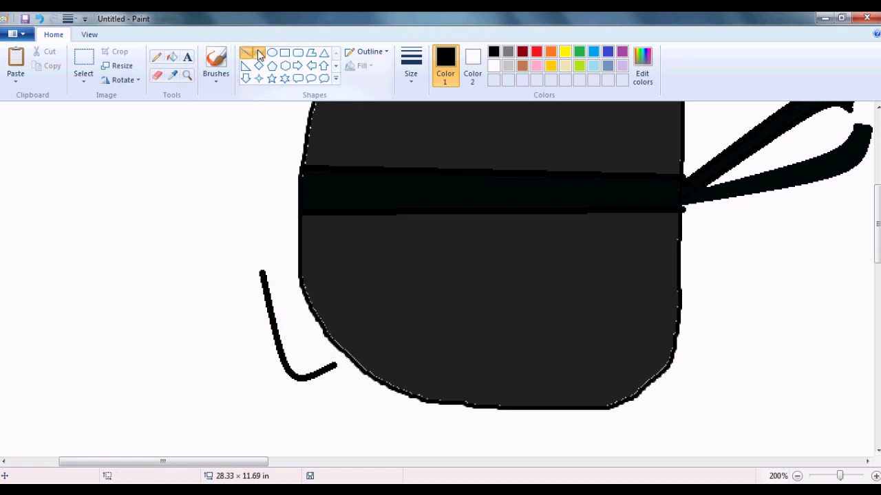
left_click_drag(261, 274, 321, 251)
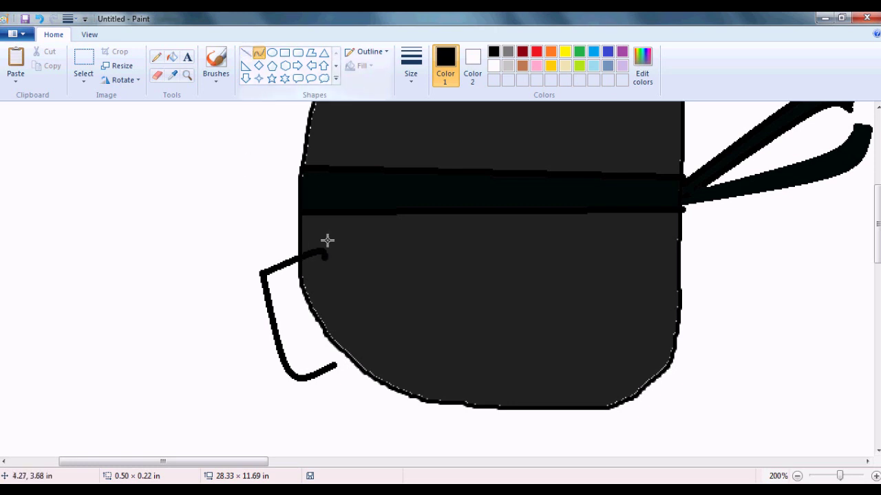
left_click_drag(324, 255, 354, 354)
left_click(246, 52)
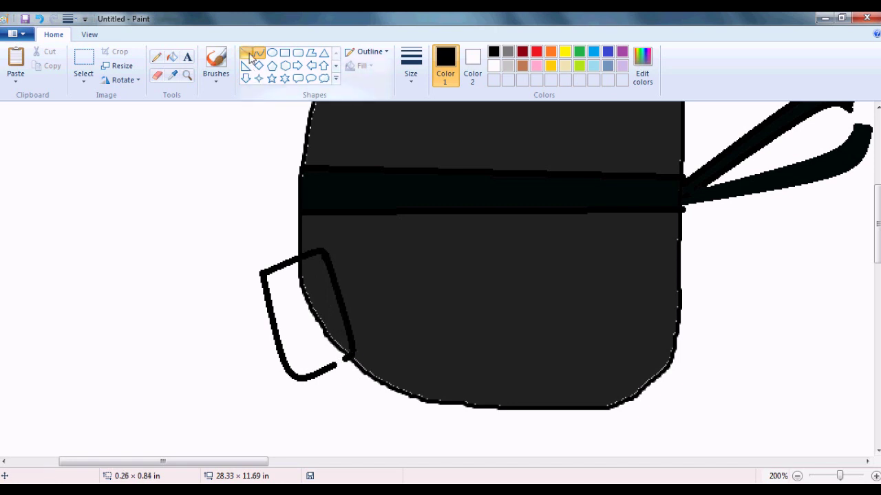
left_click_drag(346, 358, 335, 366)
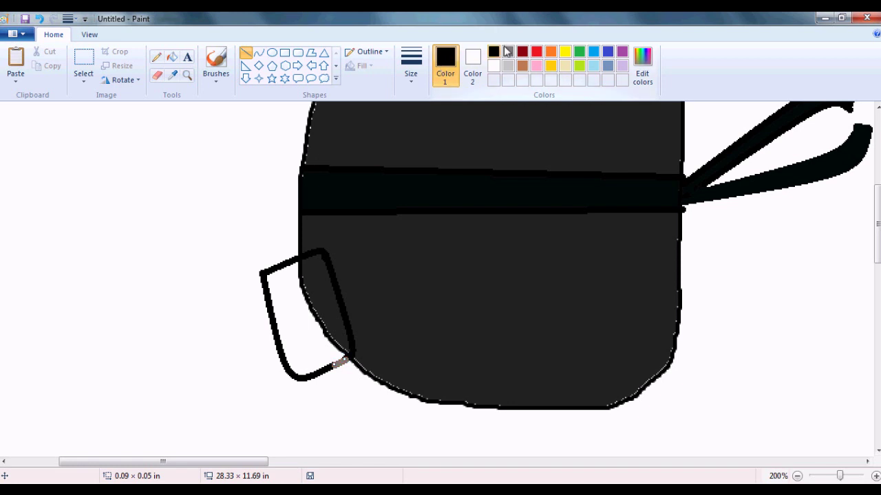
Sample the orange from the raised foot in the penguin ninja reference picture
left_click_drag(199, 462, 350, 462)
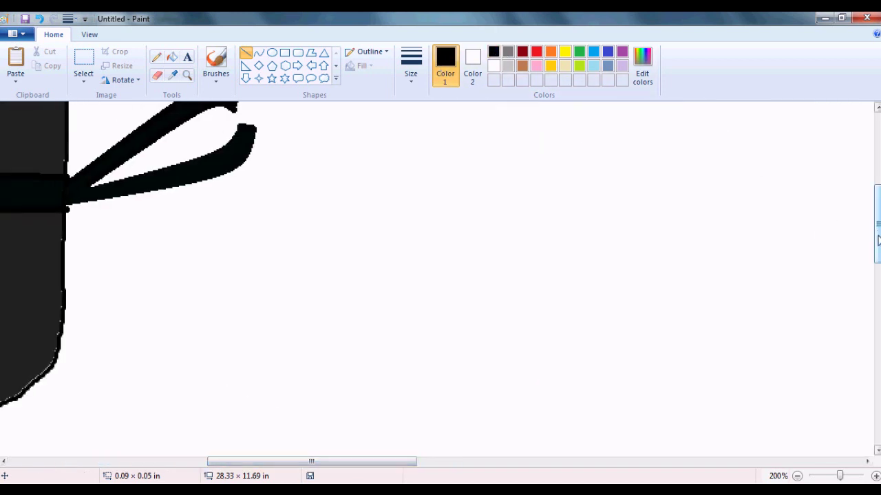
left_click_drag(878, 240, 878, 212)
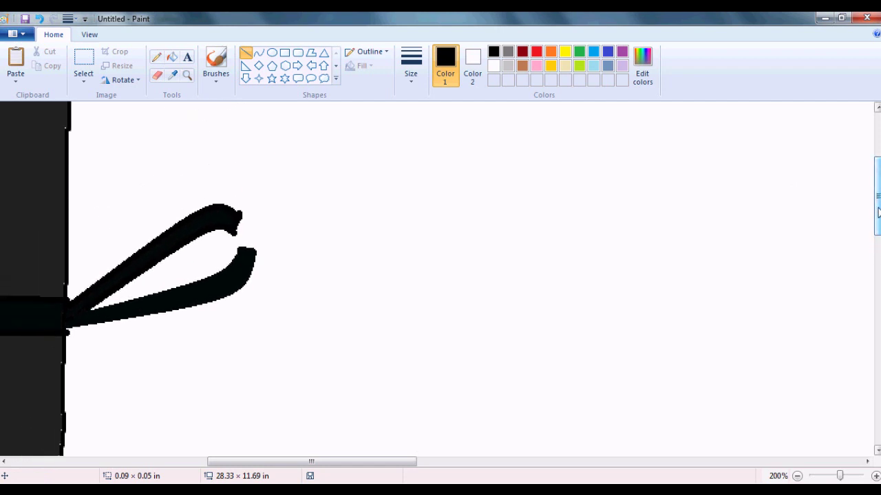
left_click_drag(871, 215, 859, 144)
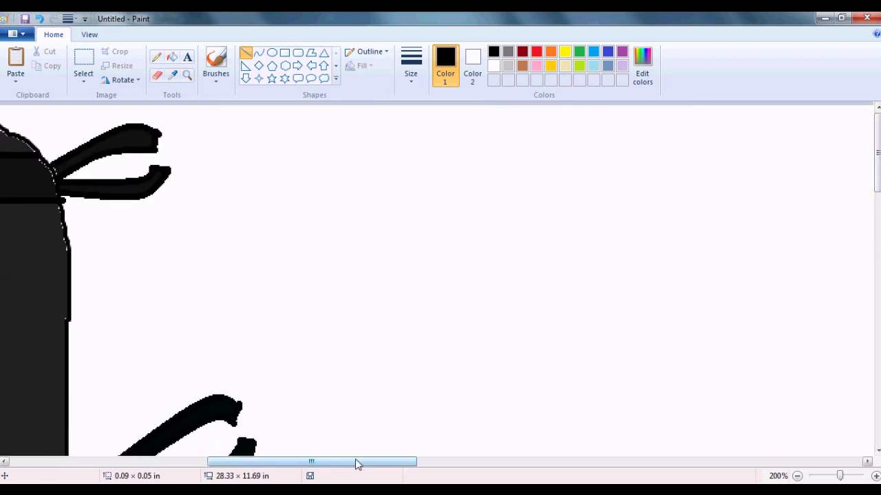
left_click_drag(357, 465, 475, 463)
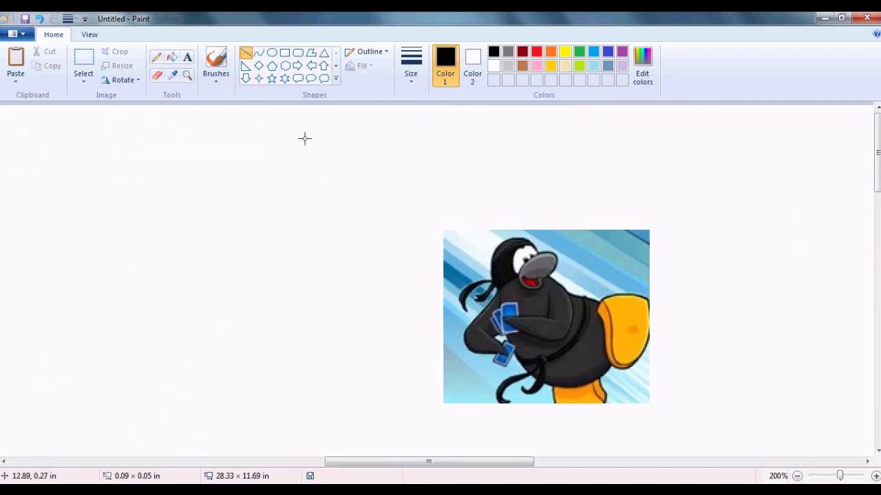
left_click(172, 75)
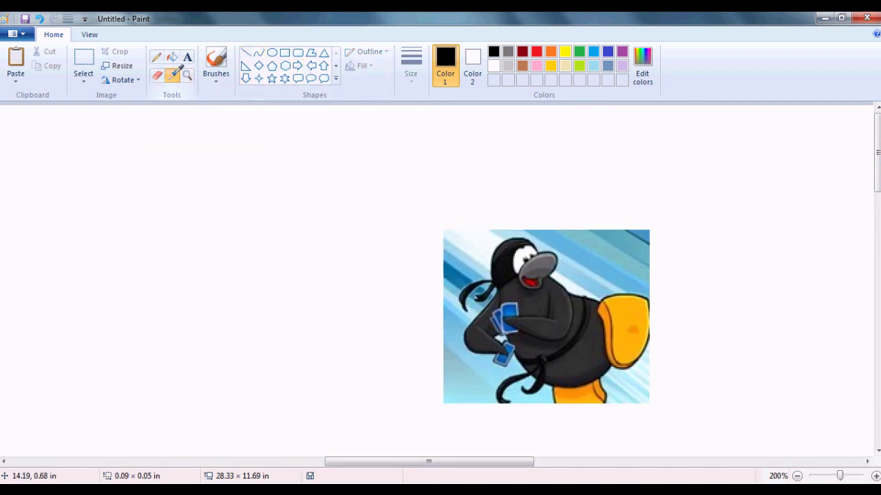
left_click(619, 311)
Fill both parts of the foot beside the body's lower left with the sampled orange, undoing the fill that recolours the outlines
scroll(419, 462, "left", 5)
left_click_drag(268, 462, 165, 459)
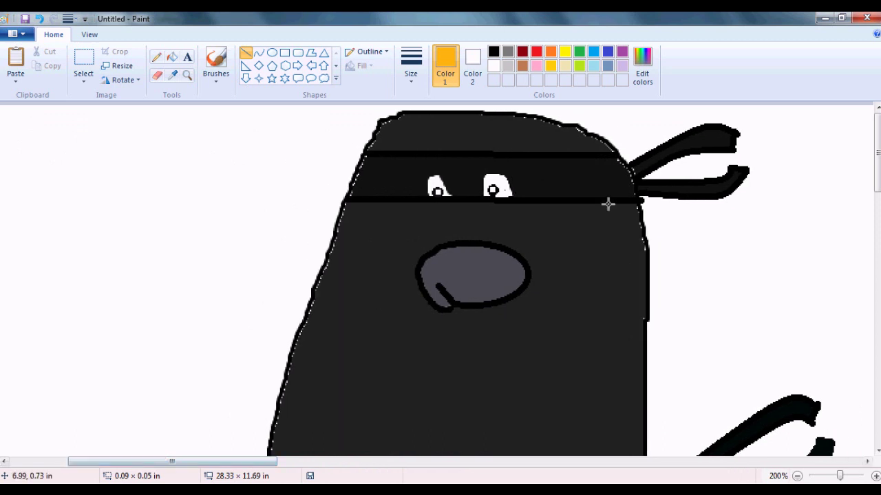
left_click_drag(876, 142, 860, 203)
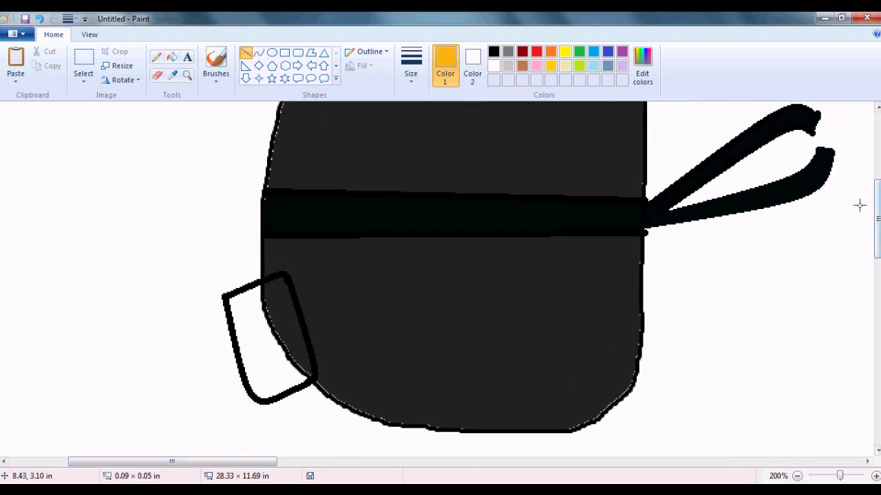
left_click(172, 57)
left_click(282, 310)
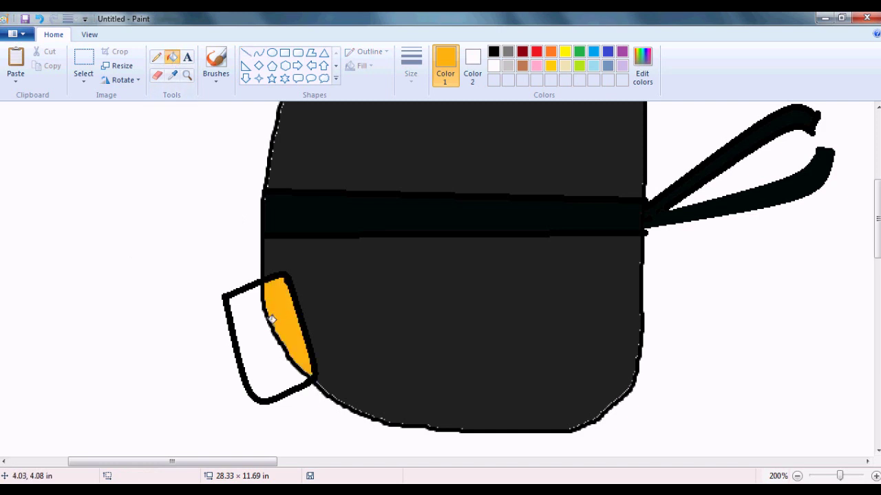
left_click(270, 319)
left_click(273, 316)
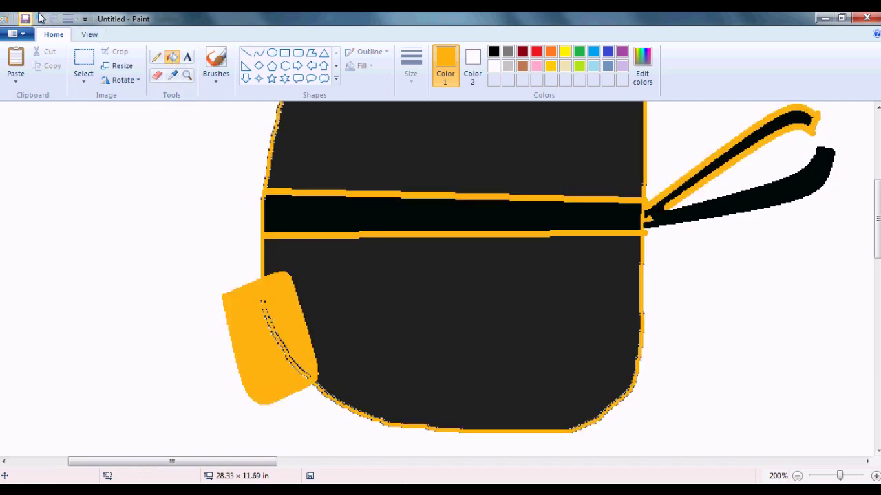
left_click(41, 19)
Brush over the body outline crossing the foot with the same orange, keeping the foot's black border
left_click(217, 81)
left_click(275, 98)
left_click(876, 476)
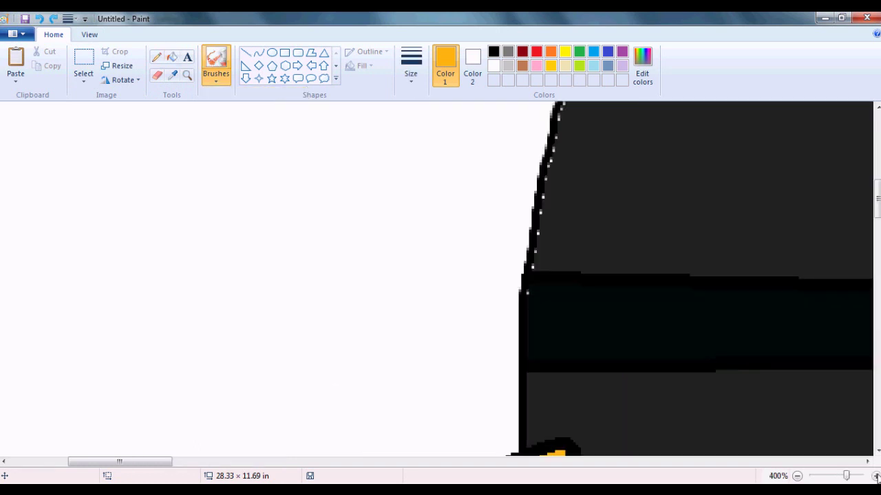
scroll(578, 303, "down", 5)
scroll(585, 309, "up", 1)
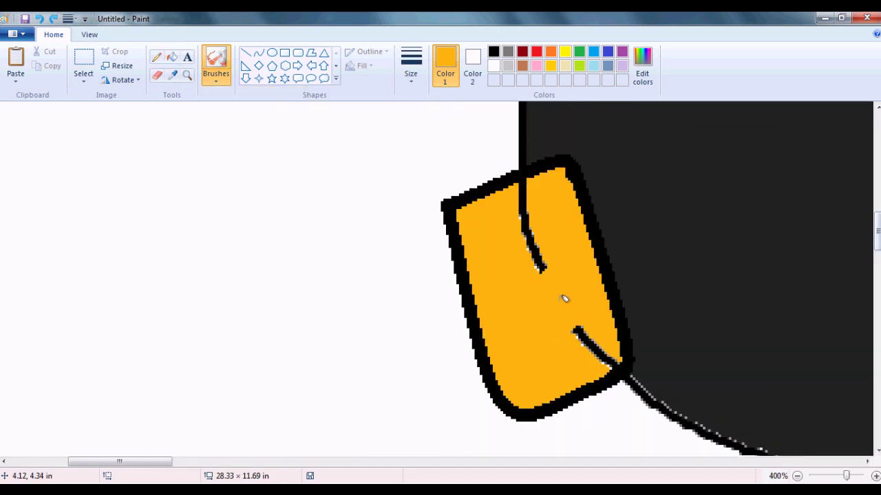
left_click_drag(529, 237, 531, 226)
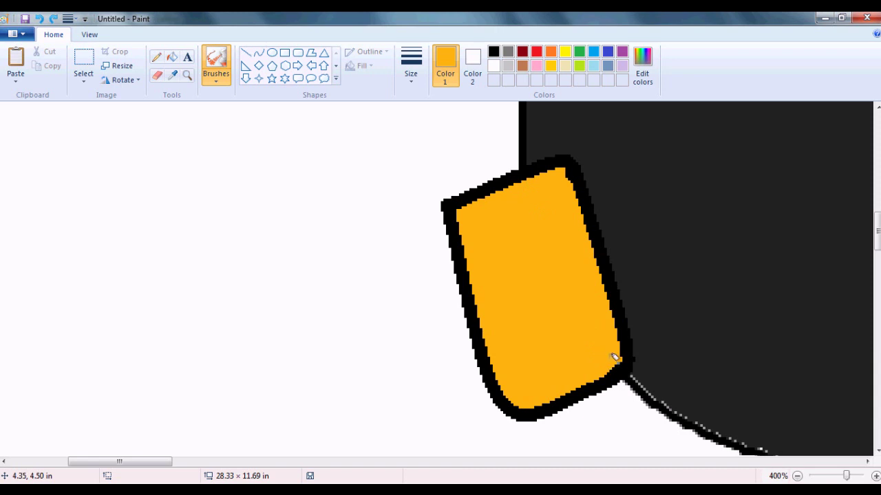
Draw a black curve about 0.61 in tall beneath the body, bent outward into the second foot's front edge and rounded toe
left_click(796, 475)
left_click(797, 475)
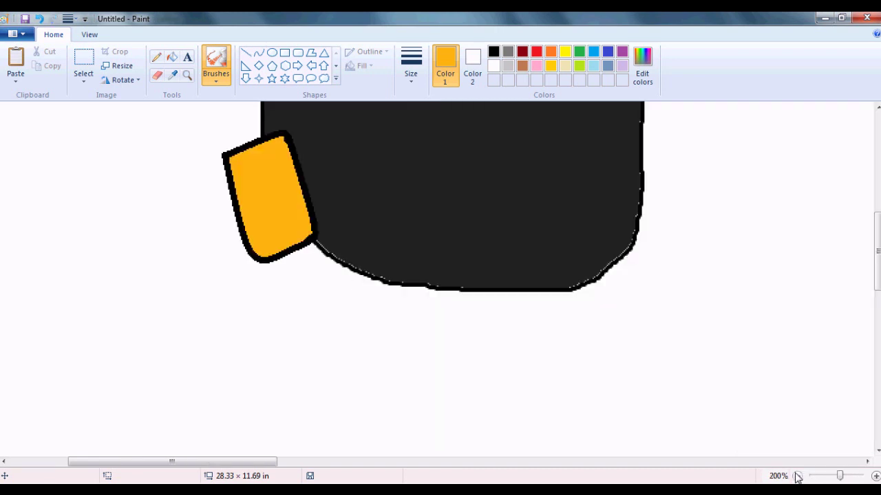
left_click(797, 476)
left_click_drag(481, 463, 430, 463)
left_click_drag(874, 309, 866, 231)
left_click(875, 475)
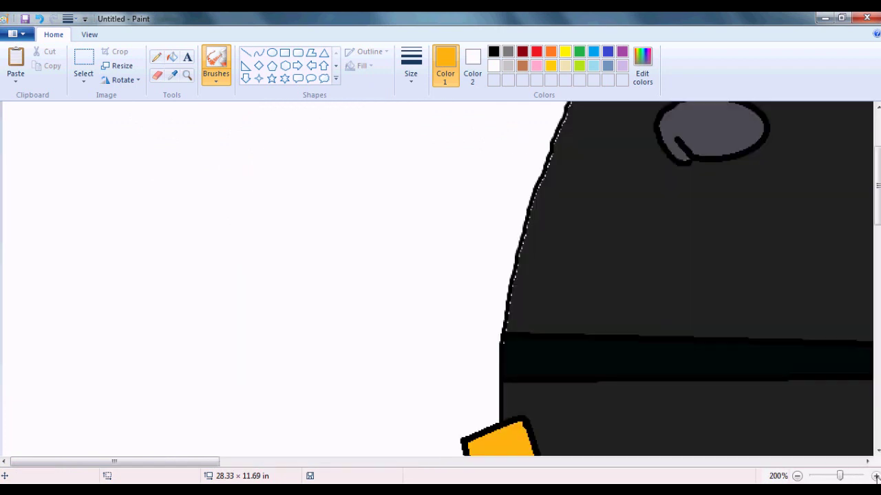
scroll(550, 337, "down", 5)
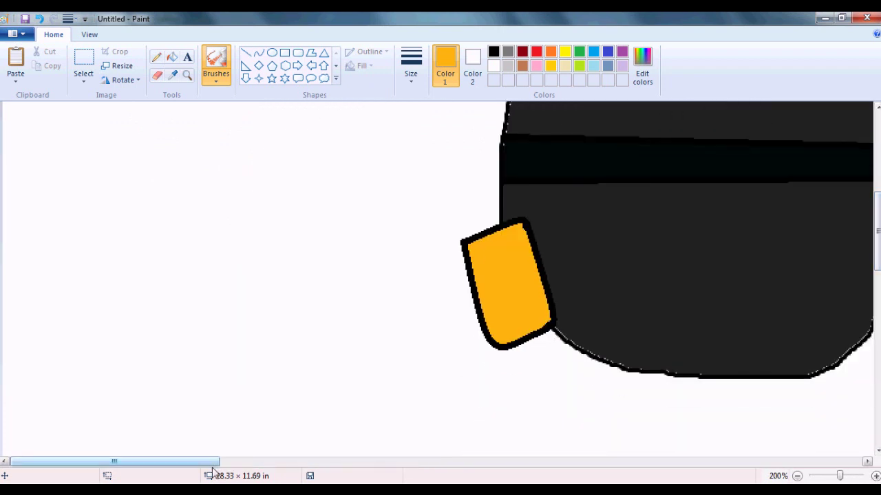
left_click_drag(217, 462, 262, 467)
left_click(258, 53)
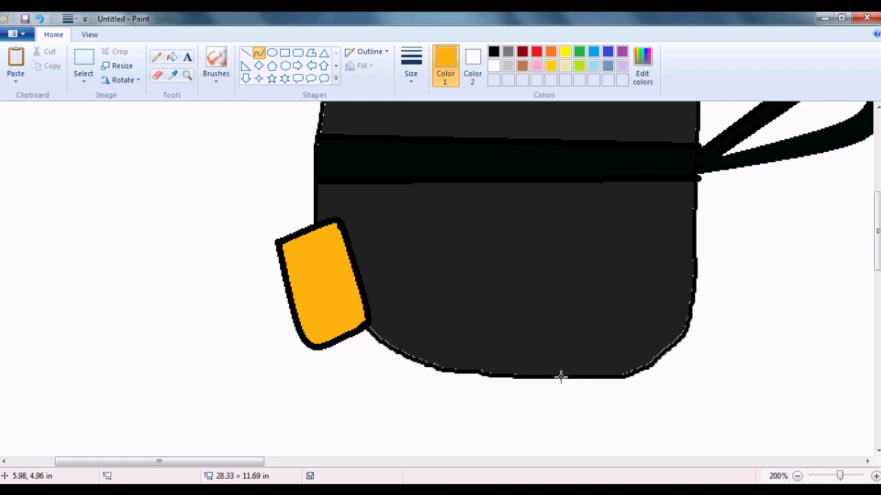
mouse_move(577, 383)
left_mouse_down()
mouse_move(579, 416)
mouse_move(577, 386)
left_mouse_up()
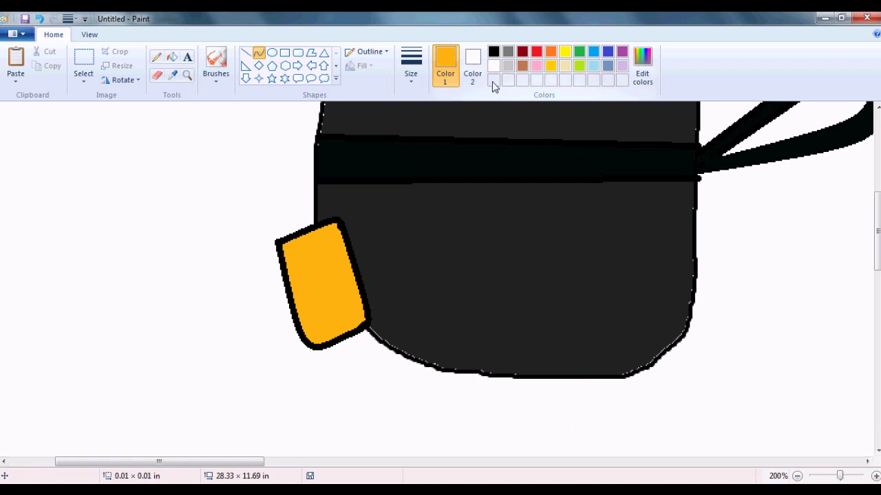
left_click(495, 52)
left_click_drag(553, 379, 553, 441)
scroll(760, 323, "down", 3)
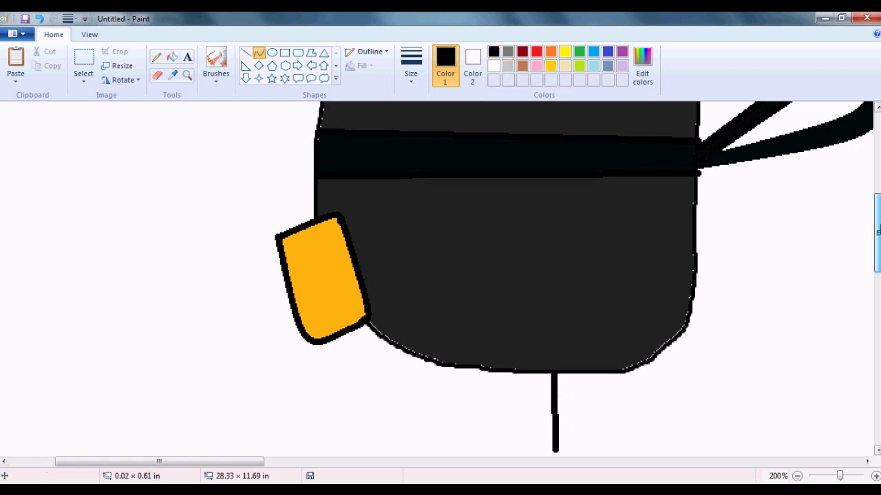
left_click_drag(556, 364, 480, 400)
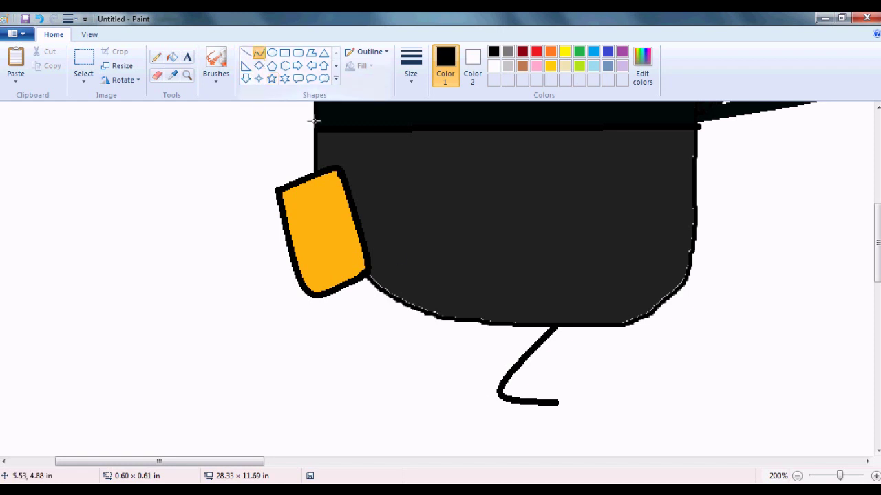
Close the second foot with a line about 0.33 in along its underside and a curve about 0.24 by 0.64 in up its heel
left_click_drag(562, 403, 592, 402)
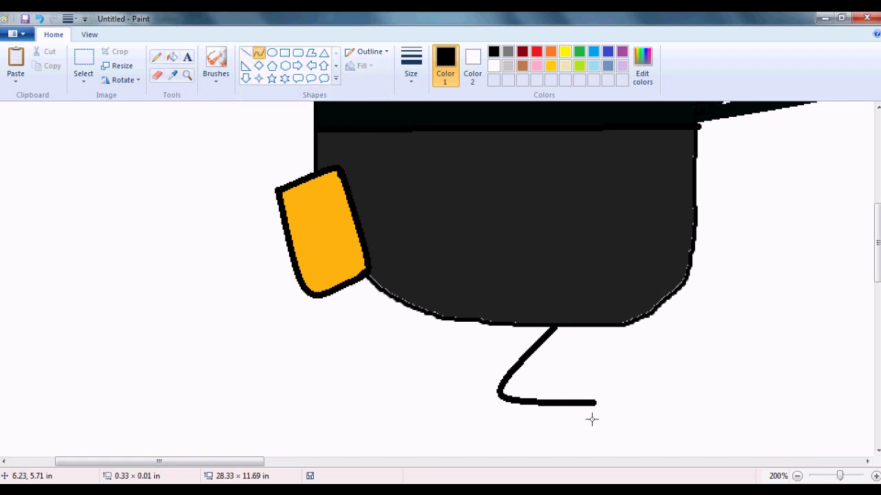
left_click_drag(596, 403, 621, 366)
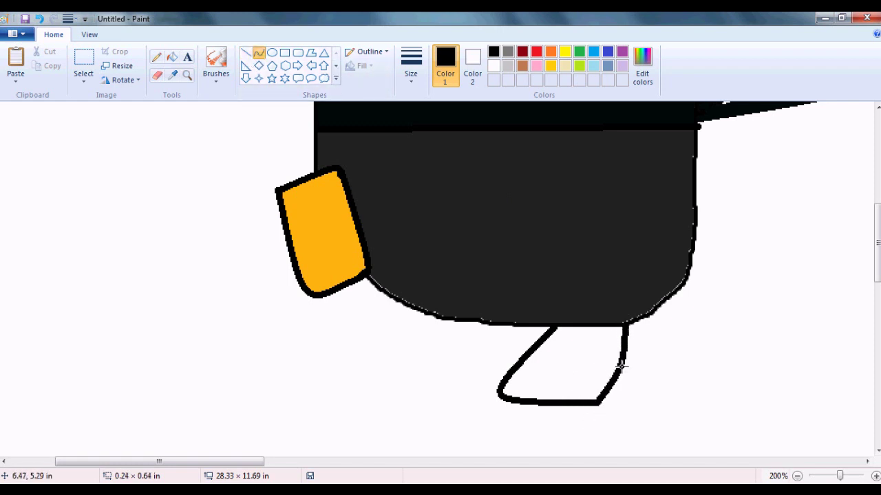
left_click(246, 53)
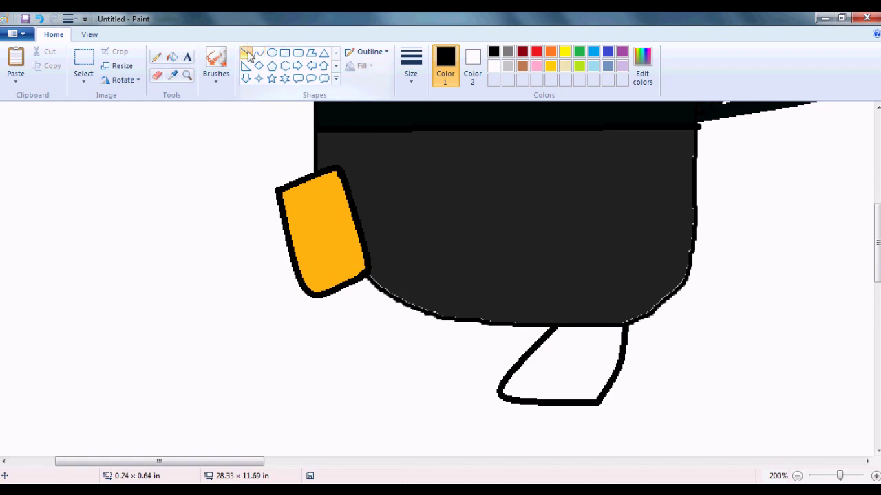
left_click_drag(542, 329, 473, 389)
left_click(39, 19)
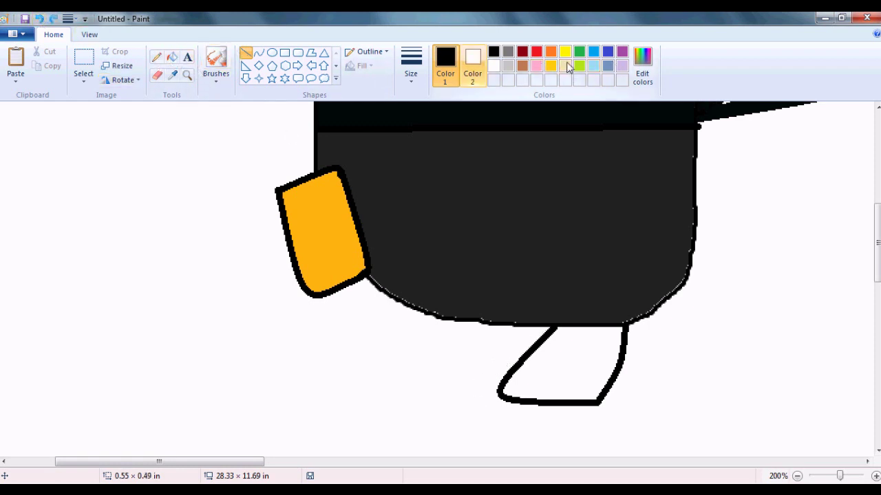
Sample the orange from the first foot and fill the second foot beneath the body with it
left_click(173, 75)
left_click(322, 217)
left_click(172, 58)
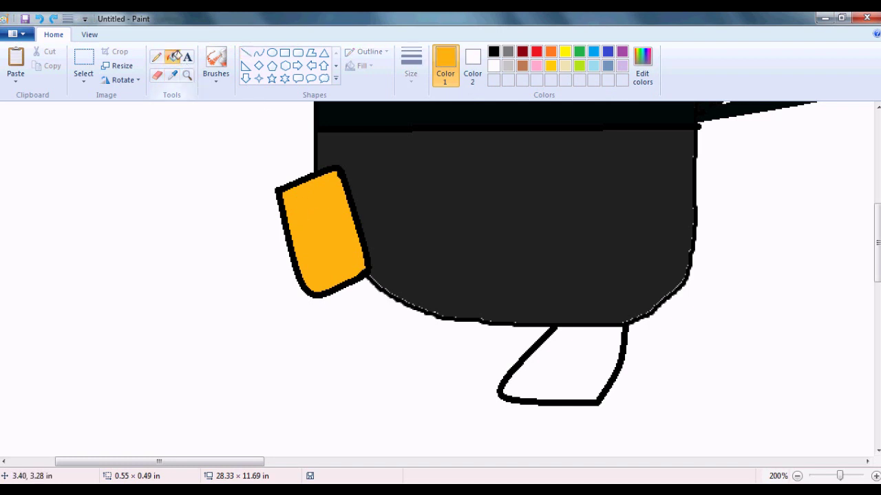
left_click(577, 365)
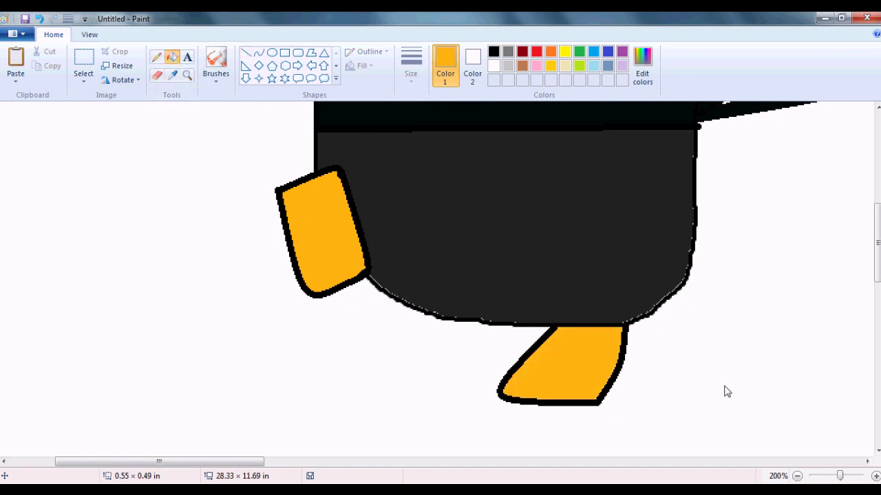
Paste the "thanks guys for watching!" lettering and place it beside the penguin's head
left_click(796, 476)
scroll(870, 213, "up", 5)
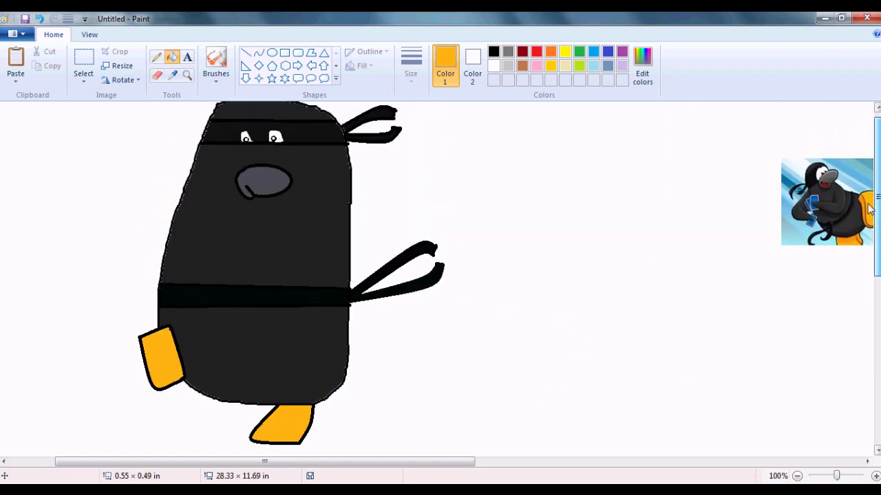
scroll(870, 210, "up", 1)
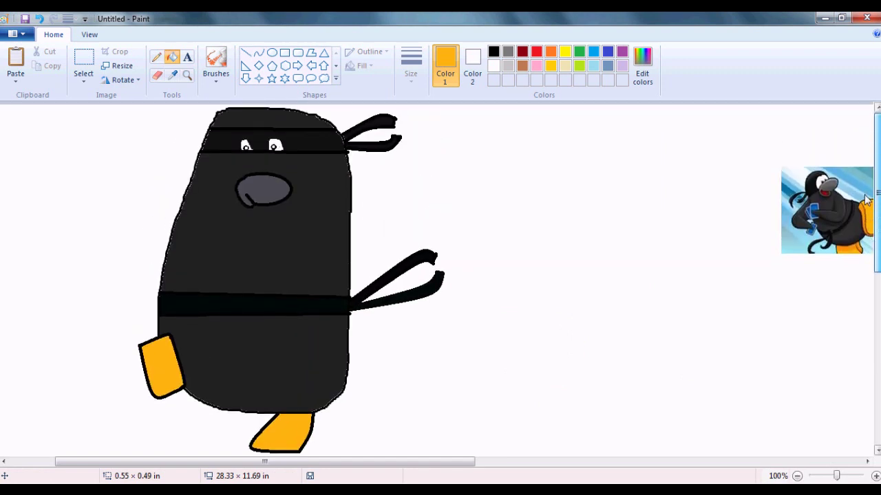
scroll(867, 199, "down", 1)
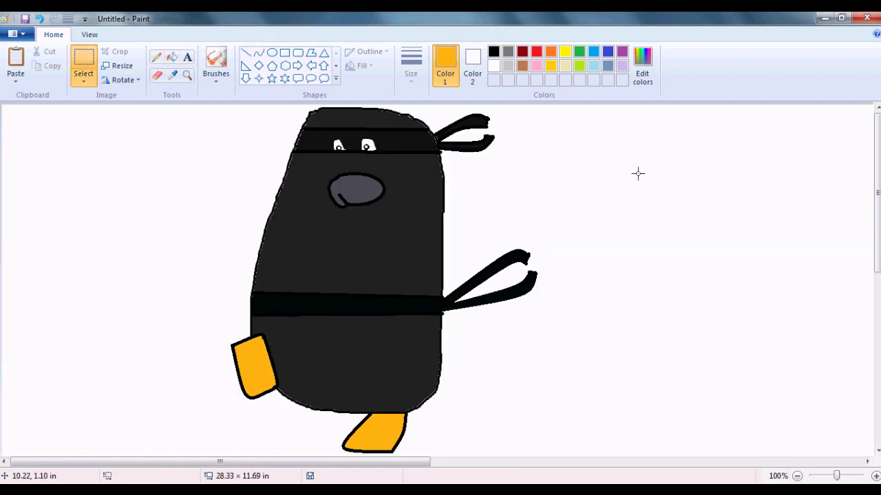
left_click(15, 62)
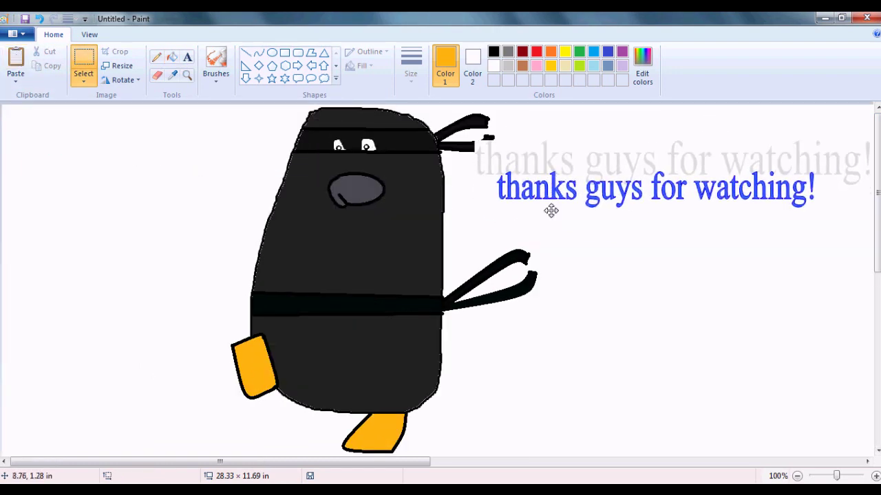